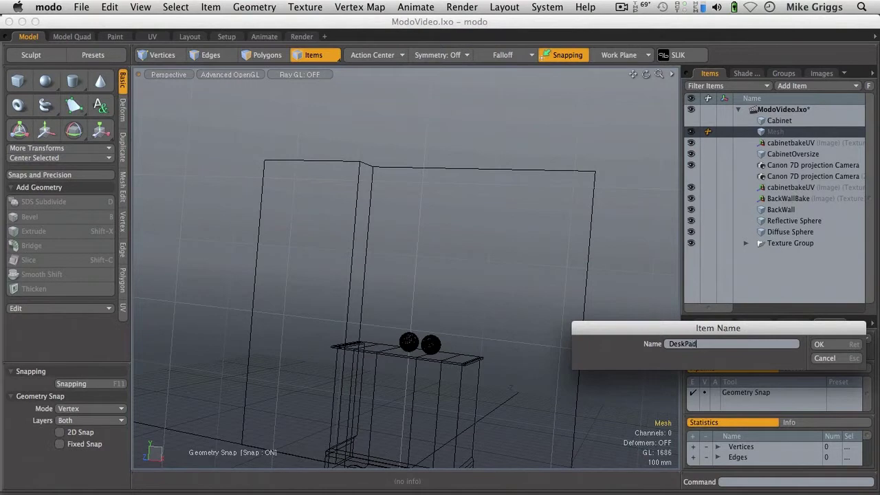
Step: Draw an open L profile with the Pen tool in the Right view, with a tilted upright about 386 mm long and a short horizontal foot
left_click_drag(452, 226, 278, 261, "alt")
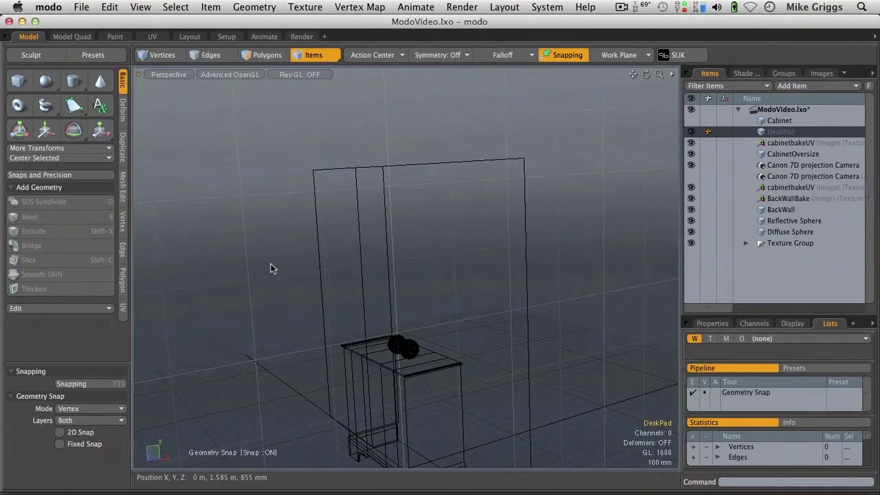
key("KP_1")
key("KP_3")
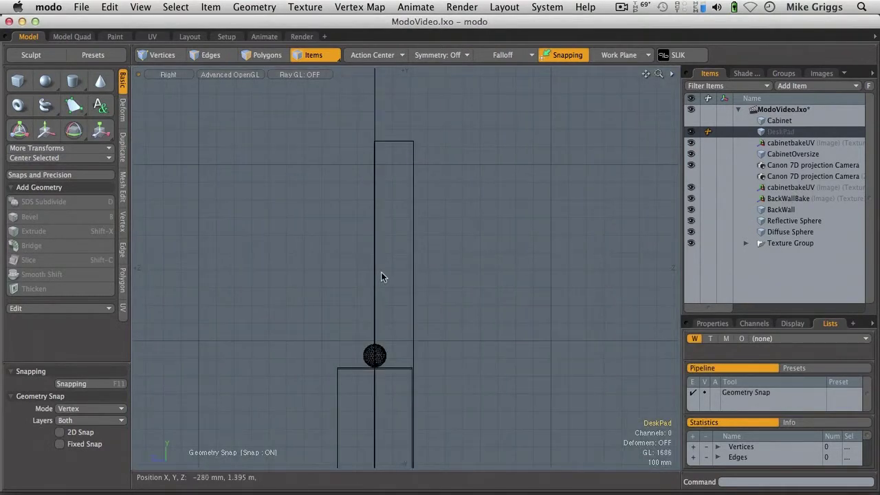
left_click(73, 105)
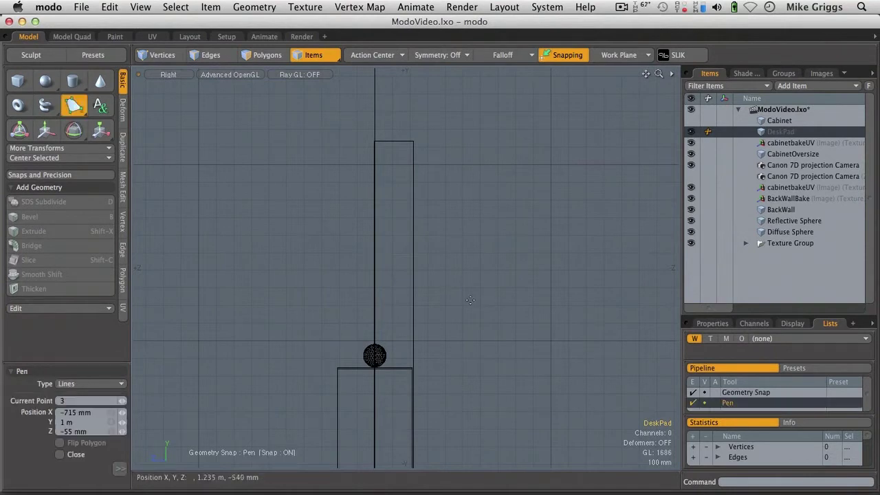
left_click_drag(403, 332, 464, 364, "ctrl+alt")
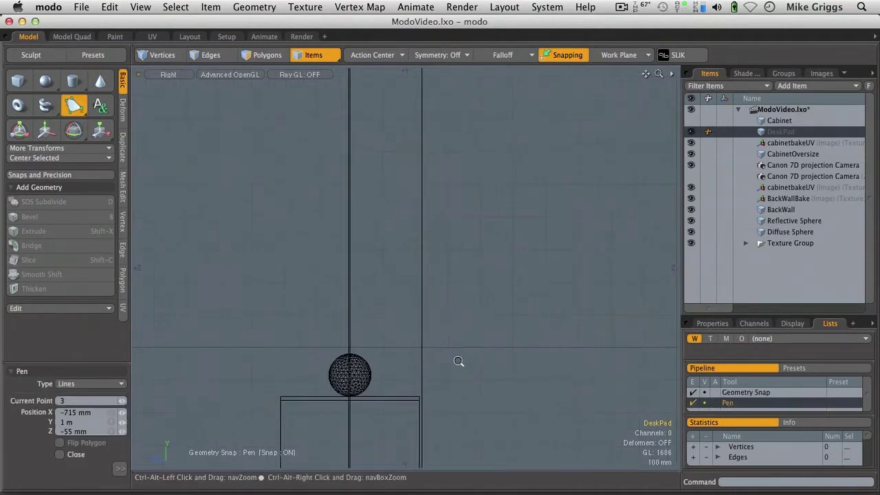
left_click(387, 277)
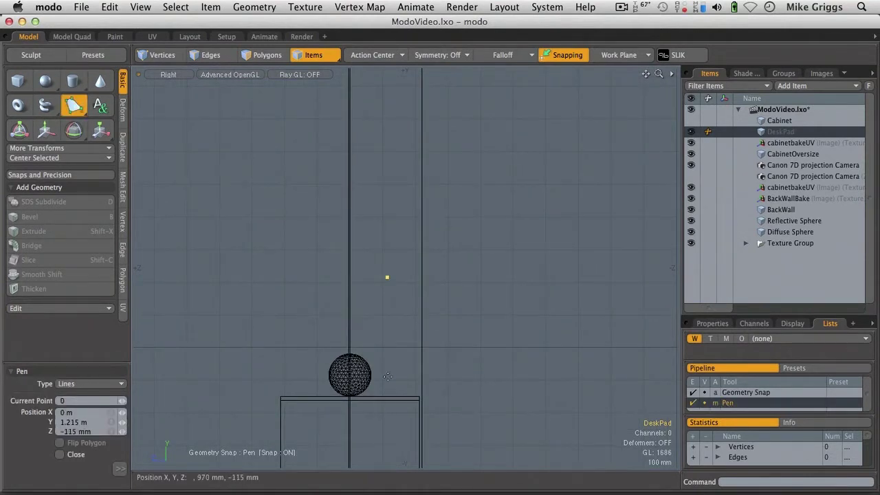
left_click(381, 394)
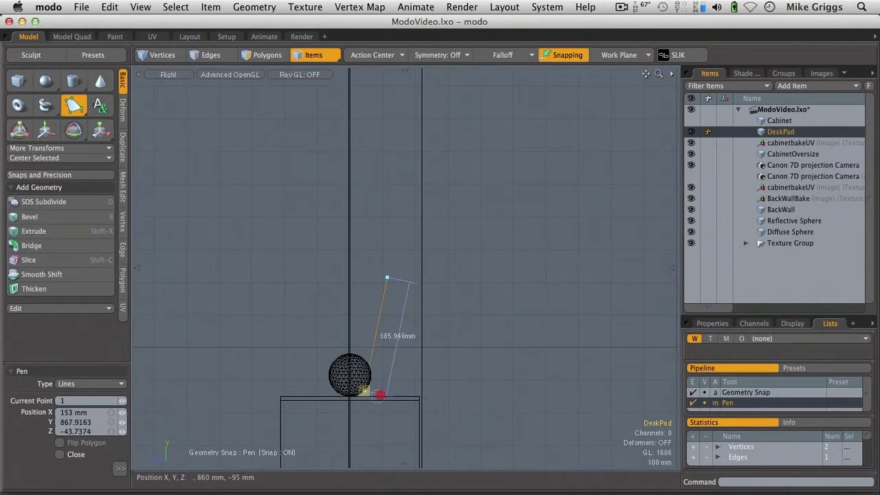
left_click(399, 392)
left_click_drag(400, 393, 396, 390, "ctrl+alt")
key("q")
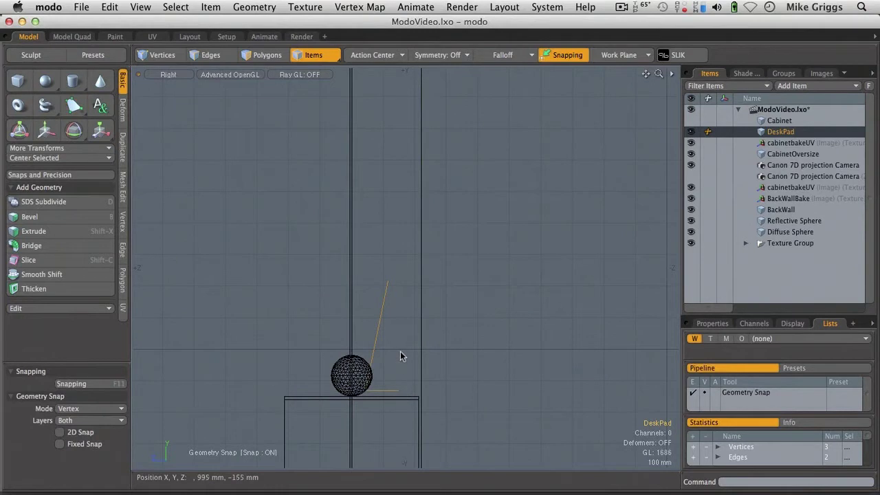
Step: Turn off snapping and move the profile down 17 mm in Y so its foot rests on the cabinet top
key("y")
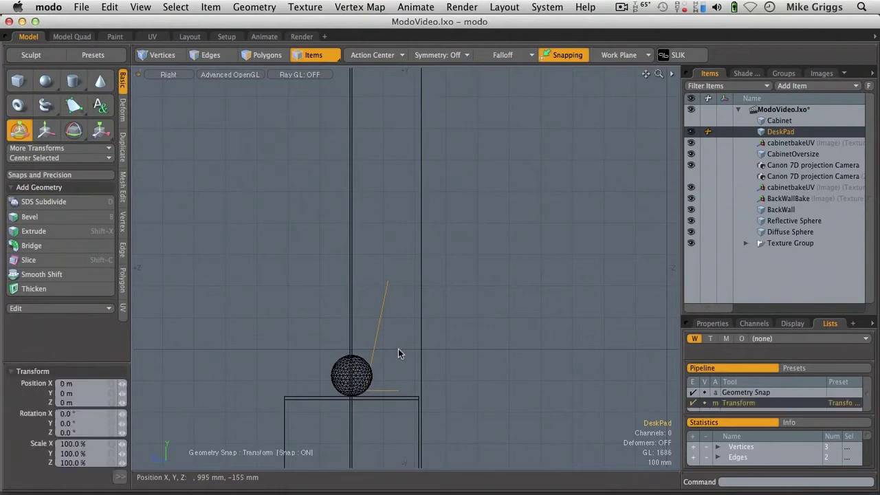
left_click(256, 55)
left_click_drag(381, 316, 437, 335)
left_click(565, 55)
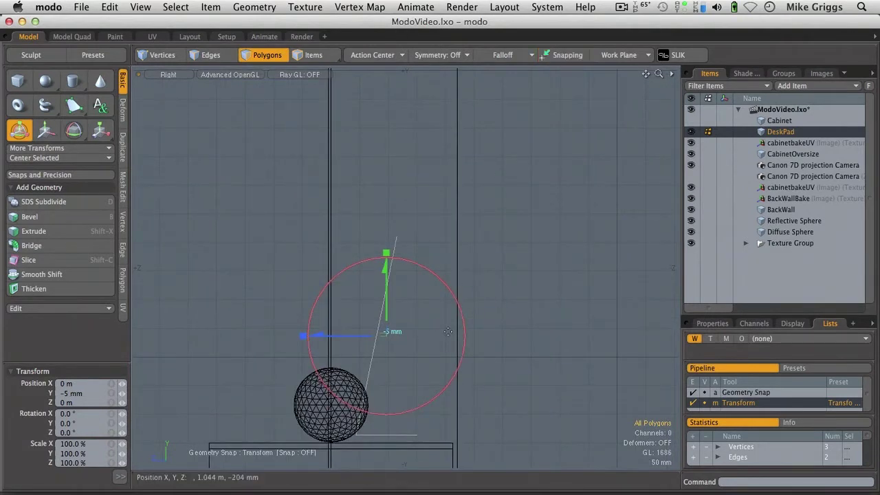
left_click_drag(390, 310, 388, 341)
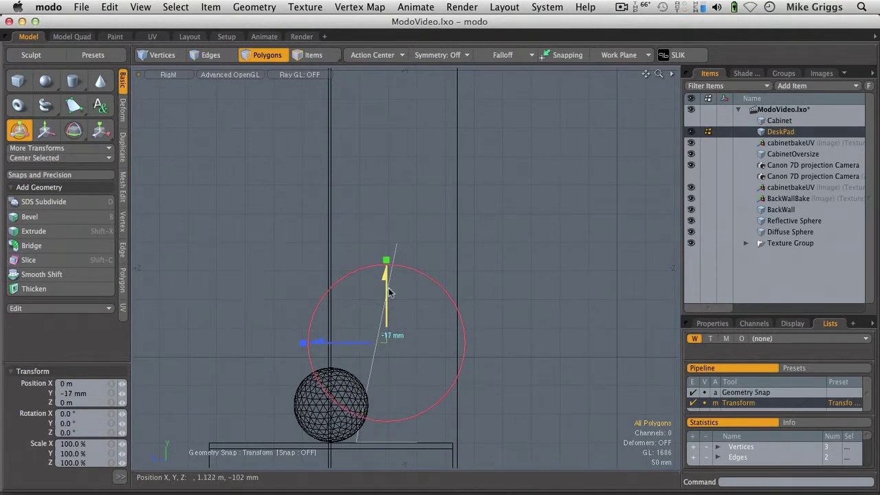
key("KP_Decimal")
left_click_drag(389, 289, 626, 438, "alt")
left_click_drag(549, 358, 497, 352, "alt")
key("q")
Step: Flatten the profile's three vertices into one plane by scaling them to 0% in X
key("y")
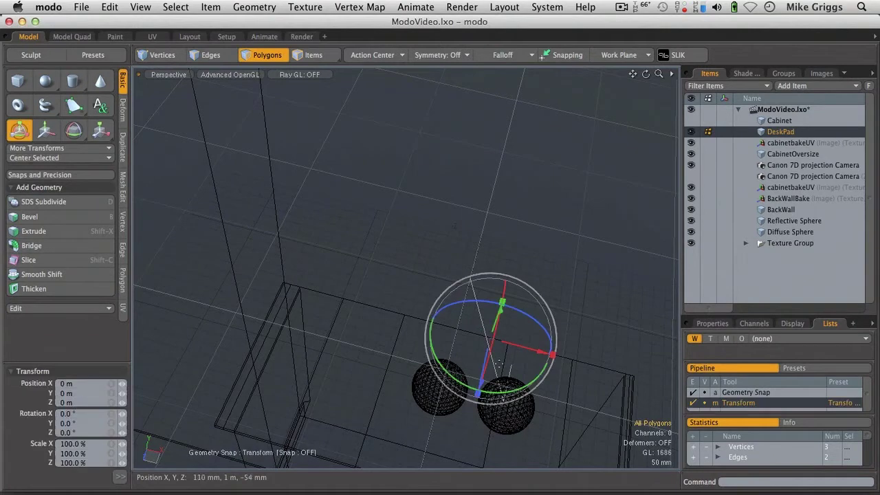
left_click(153, 58)
key("y")
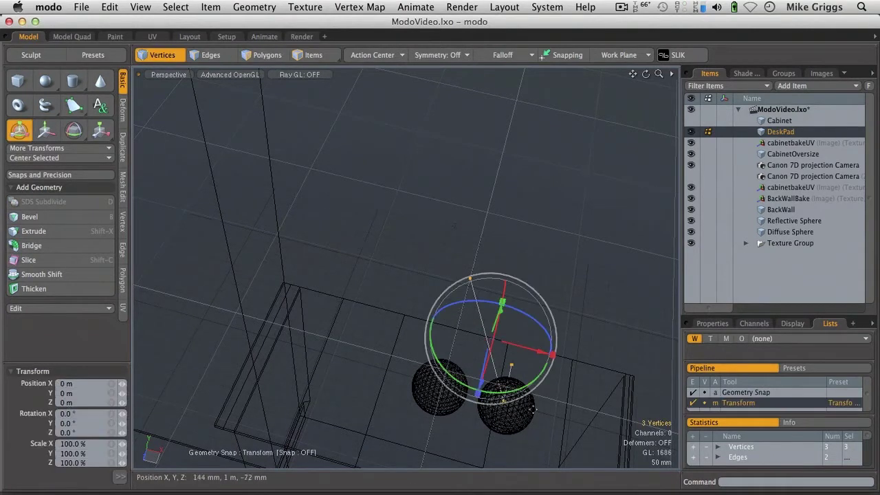
left_click_drag(484, 343, 502, 322)
key("super+z")
left_click_drag(552, 357, 500, 342)
left_click(60, 444)
type("0")
key("Return")
left_click_drag(371, 342, 516, 324, "alt")
key("q")
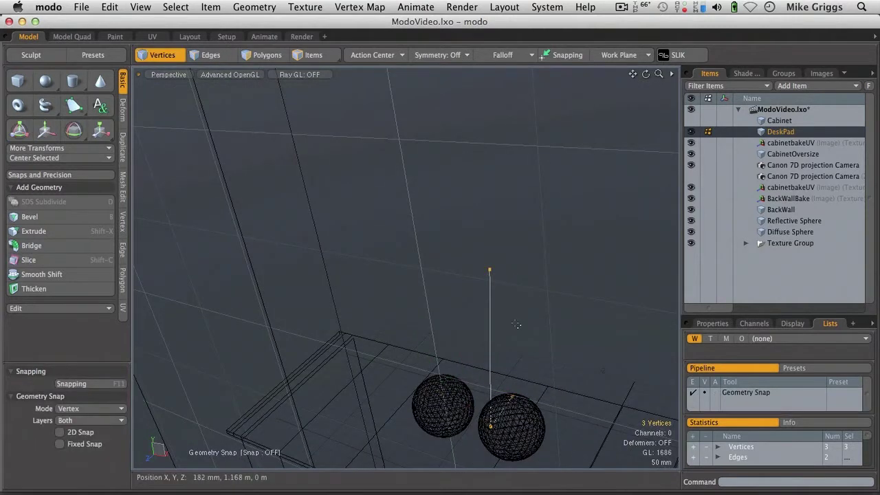
Step: Move the profile along the cabinet top away from the spheres, towards the far end, and clear the vertex selection
key("y")
left_click_drag(523, 358, 369, 332)
key("space")
left_click(438, 229)
Step: Extend the profile's two edges along X into a wide folded sheet reaching towards the spheres
key("z")
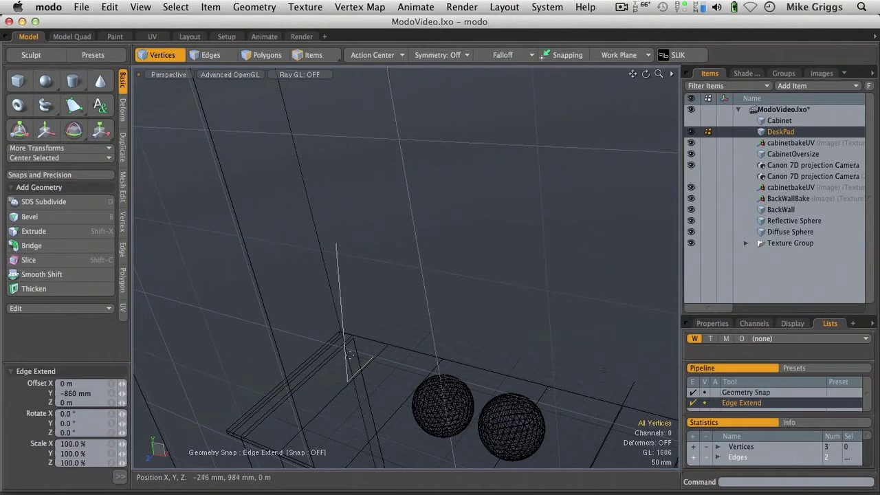
left_click(206, 55)
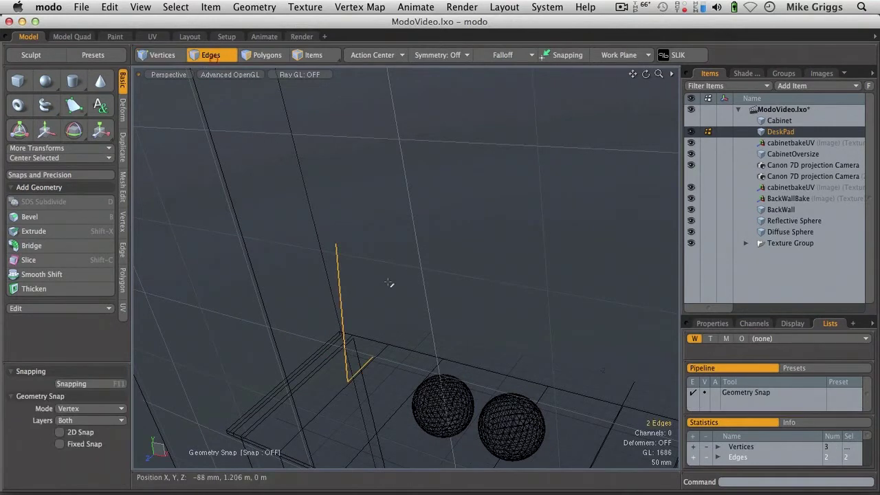
key("z")
left_click(377, 321)
left_click_drag(376, 318, 533, 314)
key("q")
key("Escape")
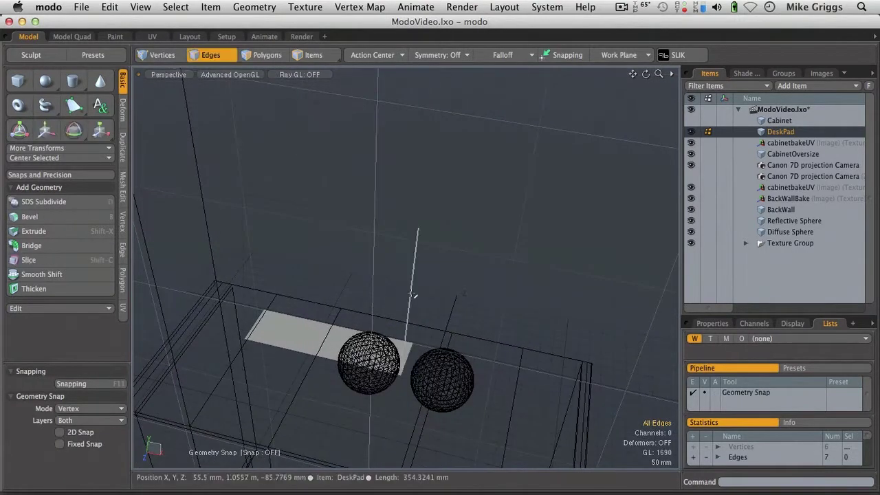
Step: Select both connected polygons of the folded sheet
key("3")
left_click(293, 344)
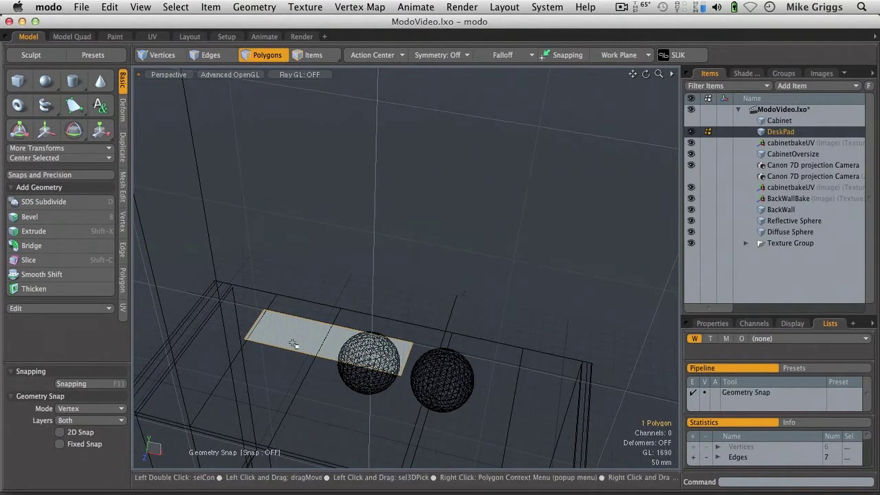
double_click(293, 344)
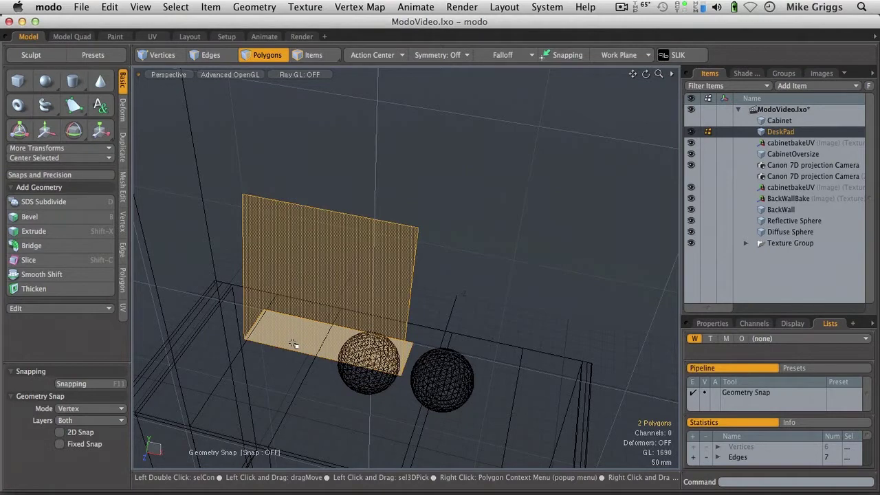
left_click_drag(324, 310, 421, 277, "alt")
key("2")
key("3")
Step: Bevel the fold edge between the sheet's upright and foot into a smooth multi-segment bend
key("2")
left_click(389, 394)
key("b")
left_click_drag(377, 435, 499, 435)
left_click_drag(530, 392, 495, 392)
left_click_drag(377, 438, 383, 438)
key("q")
left_click(381, 442)
Step: Thicken the whole sheet with an offset of -5.2 mm and a scale of 100%
left_click(30, 289)
left_click_drag(295, 296, 273, 297)
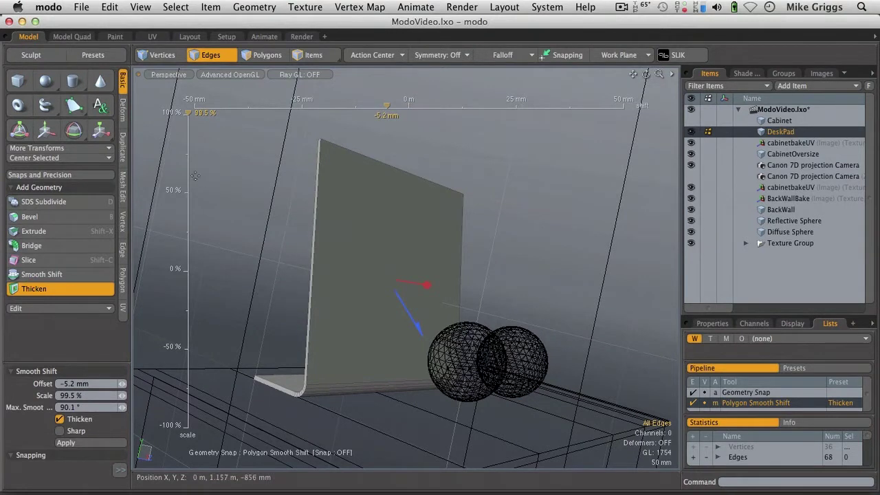
left_click_drag(187, 115, 274, 348)
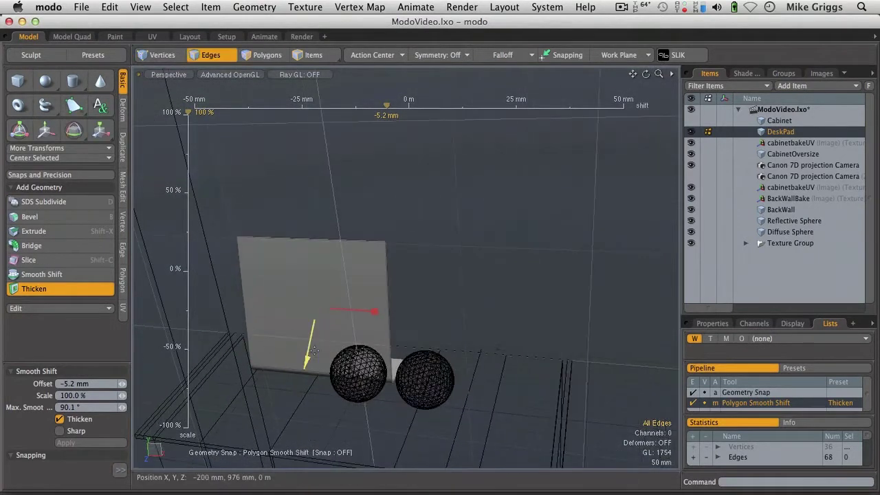
key("q")
Step: Move the pad -124 mm in X and 116 mm in Z, and rotate it 45.5° about Y
key("y")
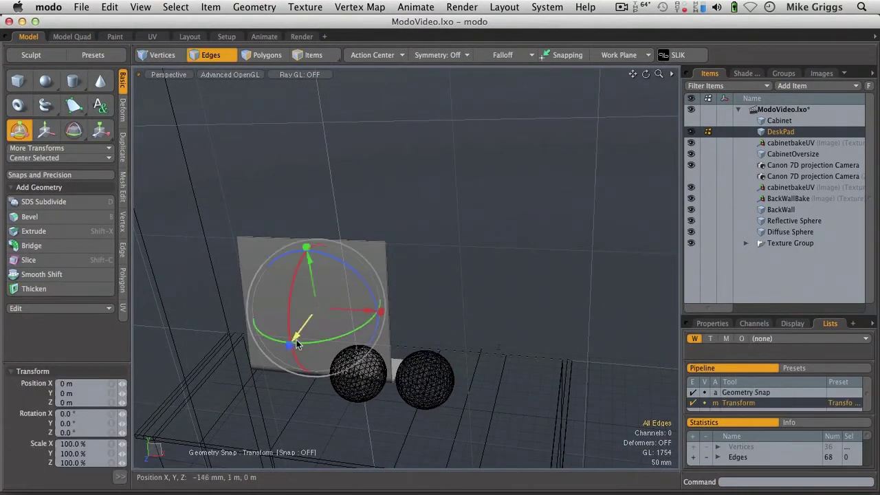
left_click_drag(303, 341, 240, 344)
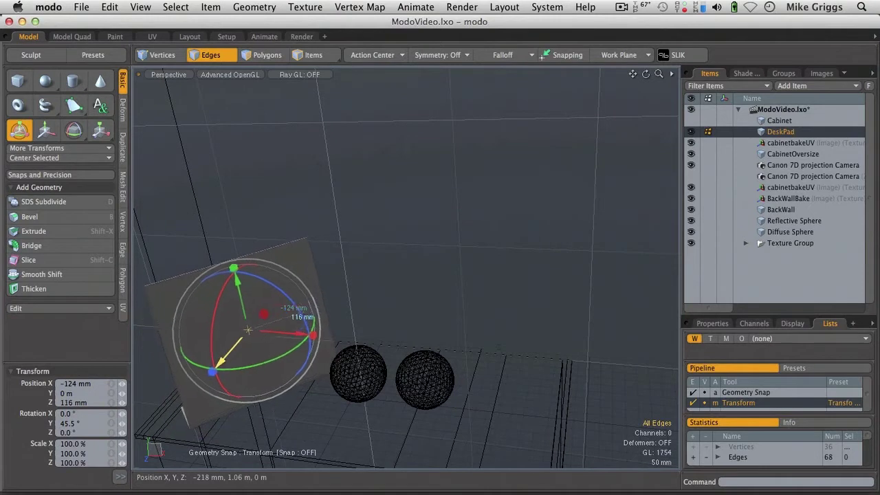
key("space")
Step: Assign a new material named DeskPad to the pad and show it in the shader tree
left_click_drag(411, 291, 403, 385, "ctrl+alt")
left_click_drag(400, 324, 289, 324, "ctrl+alt")
left_click_drag(289, 324, 279, 252, "ctrl+alt")
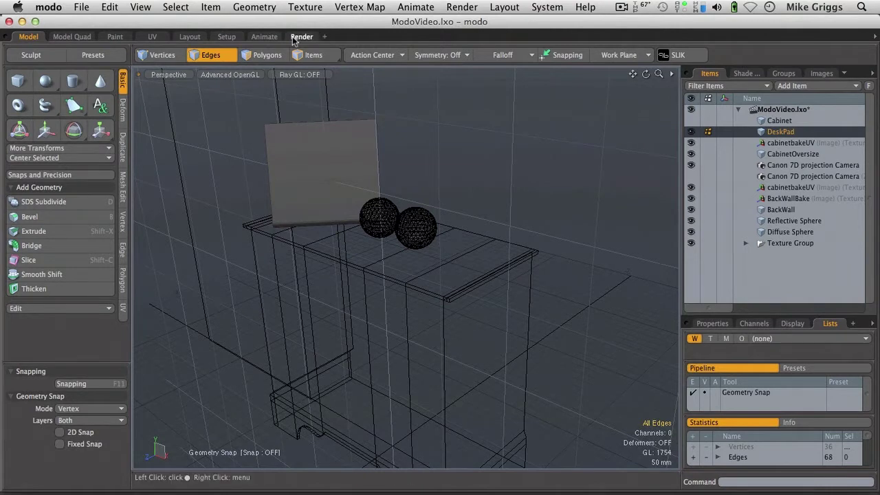
type("mDes")
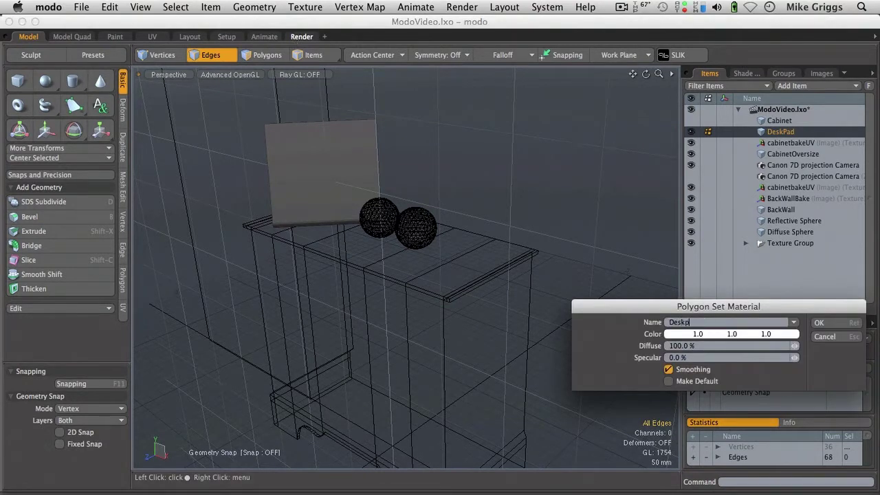
key("Return")
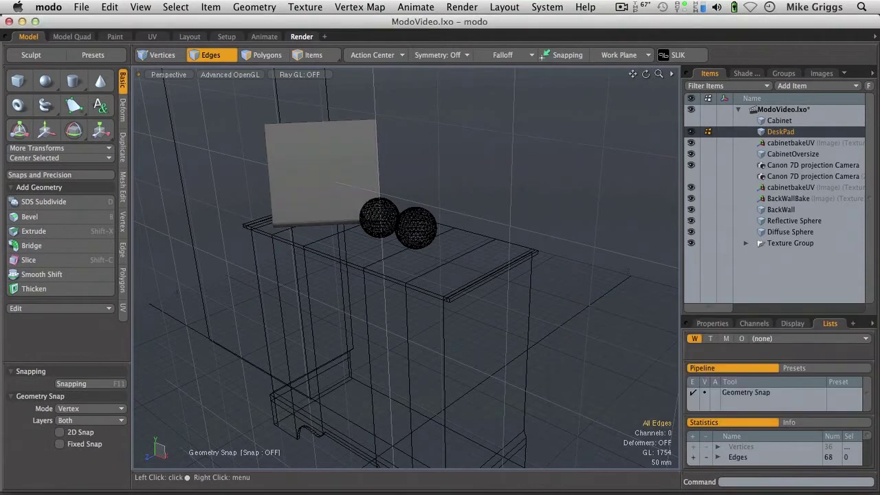
left_click(747, 74)
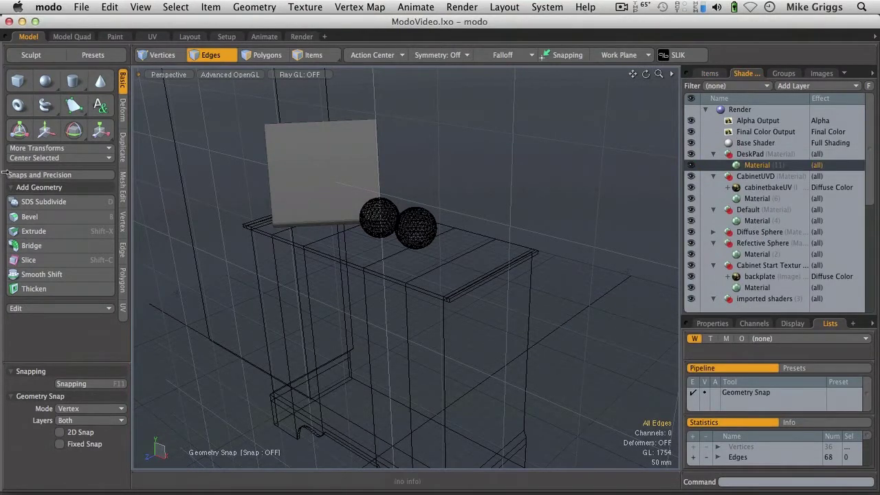
Step: Switch to the Render layout, widen the preset browser and open its Clear Plastic materials in the Plastic category
left_click(304, 39)
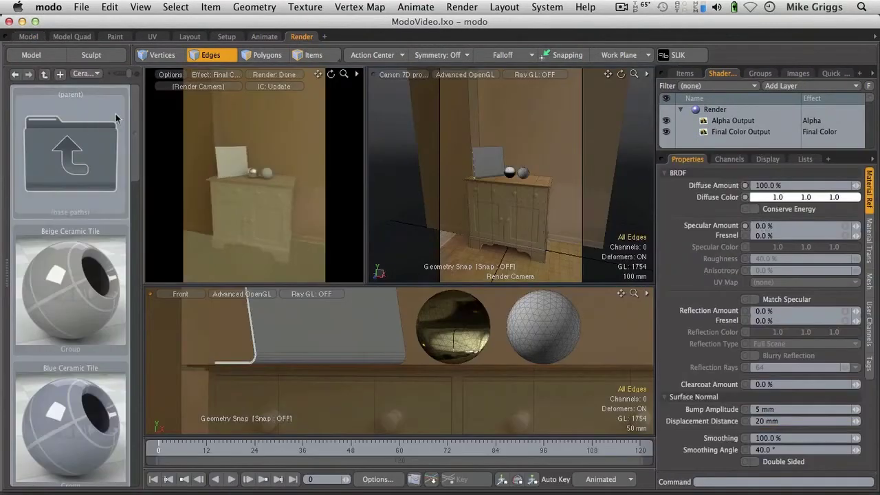
left_click_drag(141, 144, 175, 147)
mouse_move(163, 77)
left_mouse_down()
mouse_move(138, 74)
mouse_move(158, 74)
left_mouse_up()
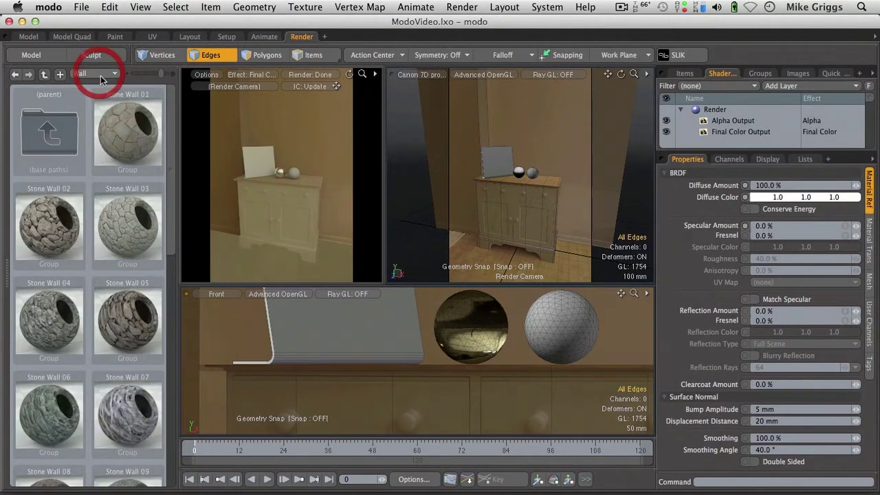
left_click(96, 74)
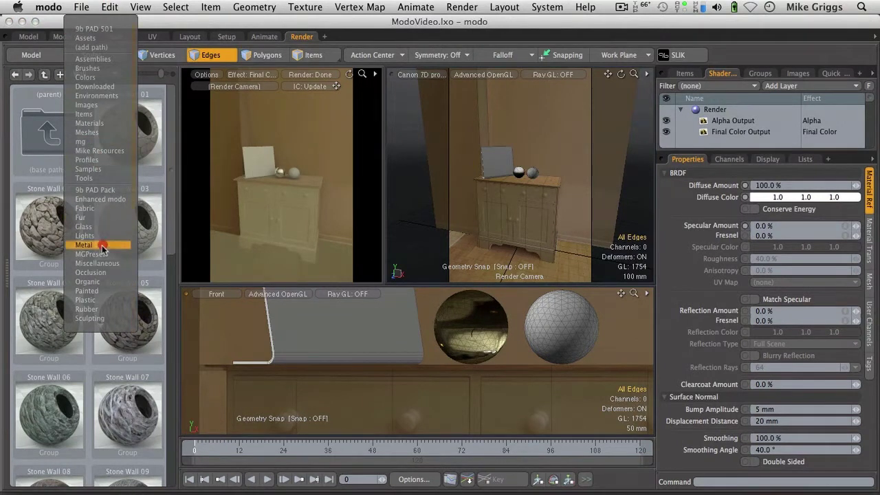
left_click(88, 300)
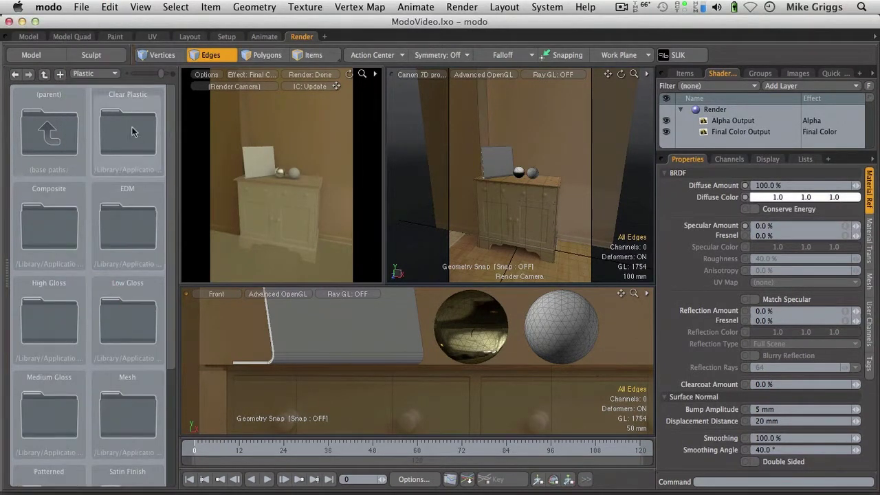
double_click(122, 154)
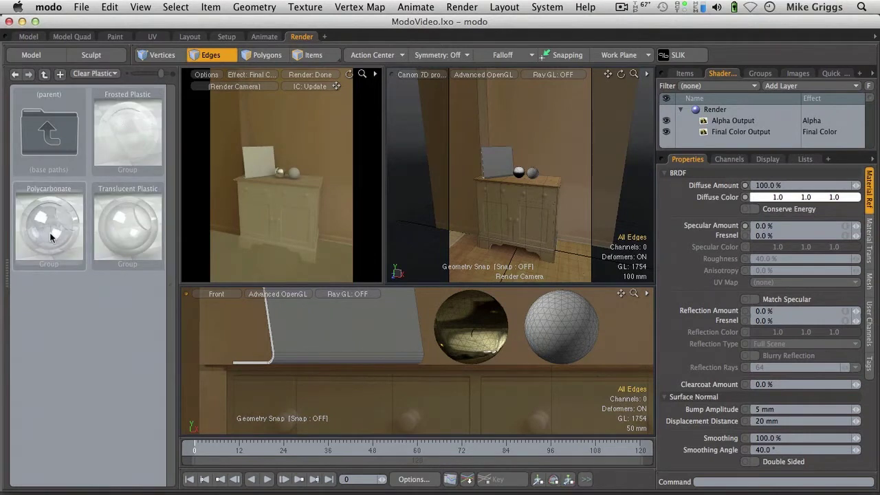
Step: Reassign the DeskPad material to all of the pad's polygons and apply the Polycarbonate preset to the pad
left_click(263, 55)
left_click_drag(49, 223, 250, 167)
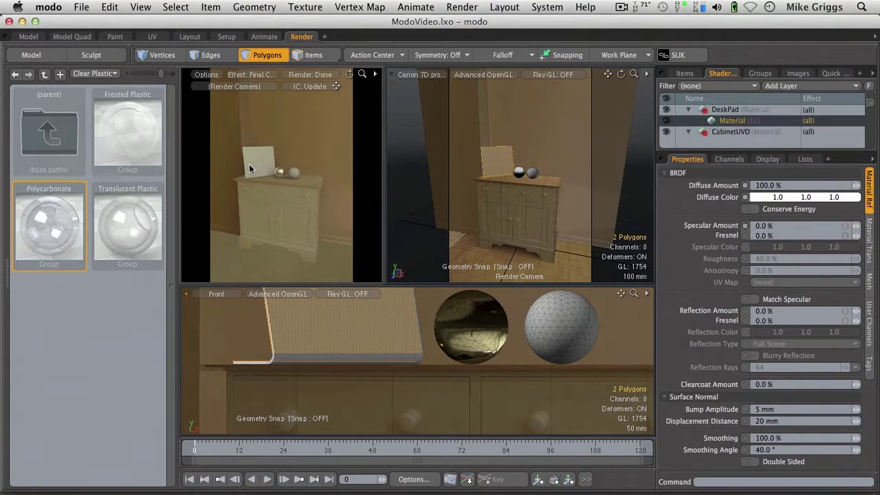
left_click(237, 331)
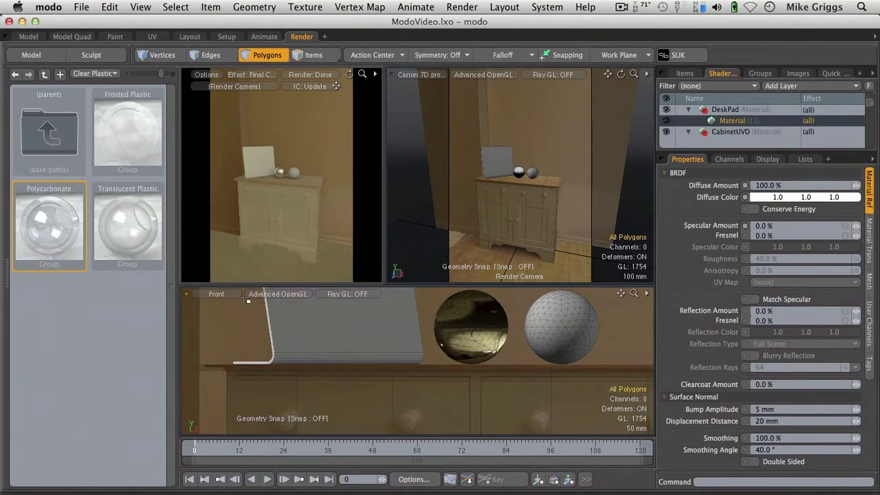
key("m")
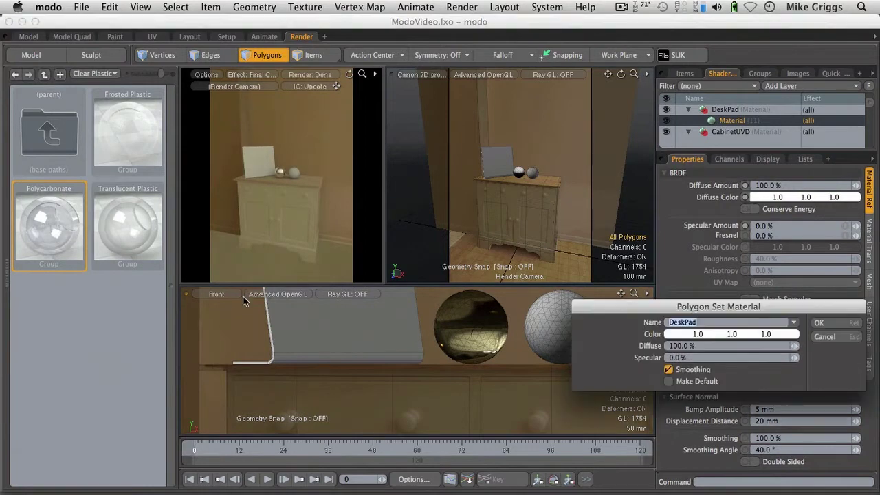
key("Return")
left_click_drag(61, 210, 255, 168)
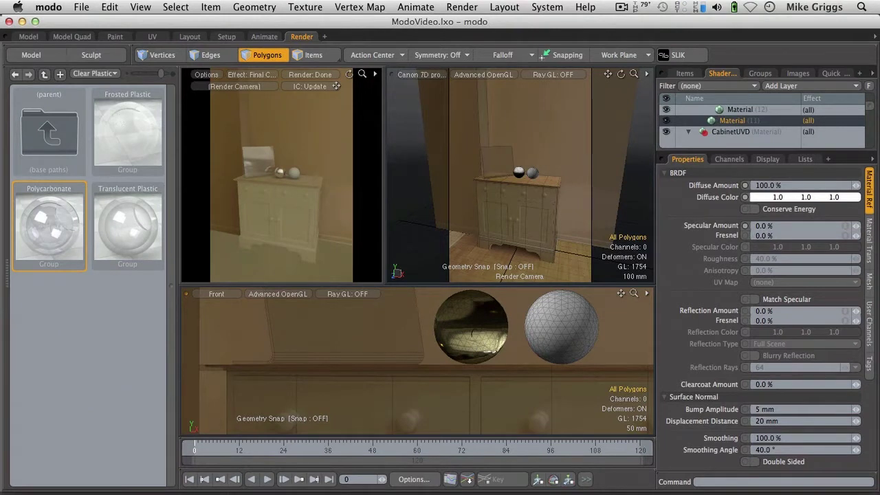
Step: Switch to the UV layout and show the scene's item list, with the pad and cabinet in the perspective view
key("super+Tab")
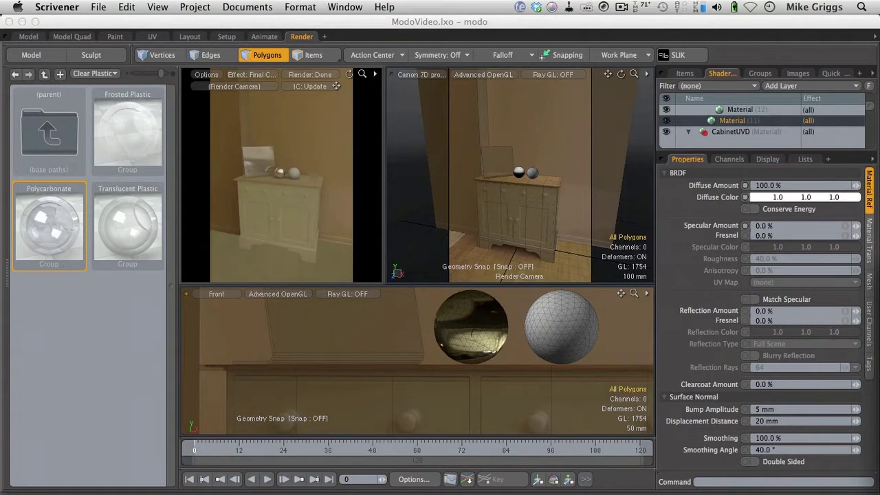
left_click(154, 36)
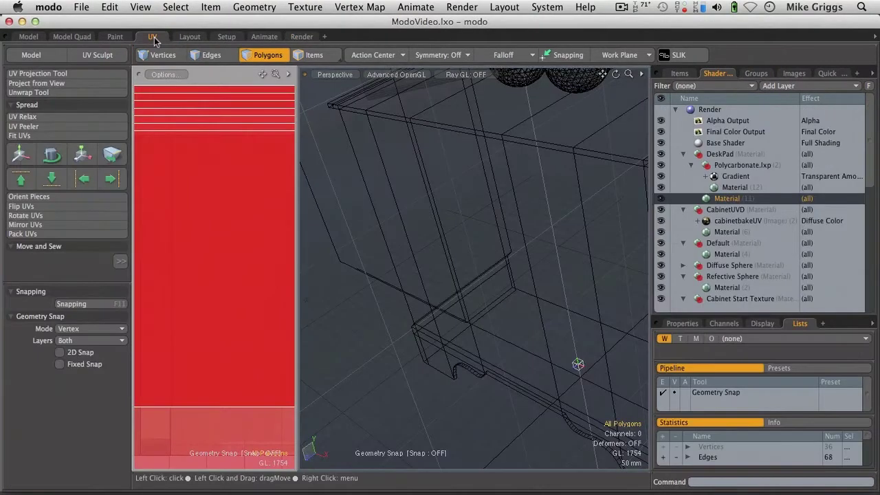
left_click_drag(567, 209, 499, 204, "ctrl+alt")
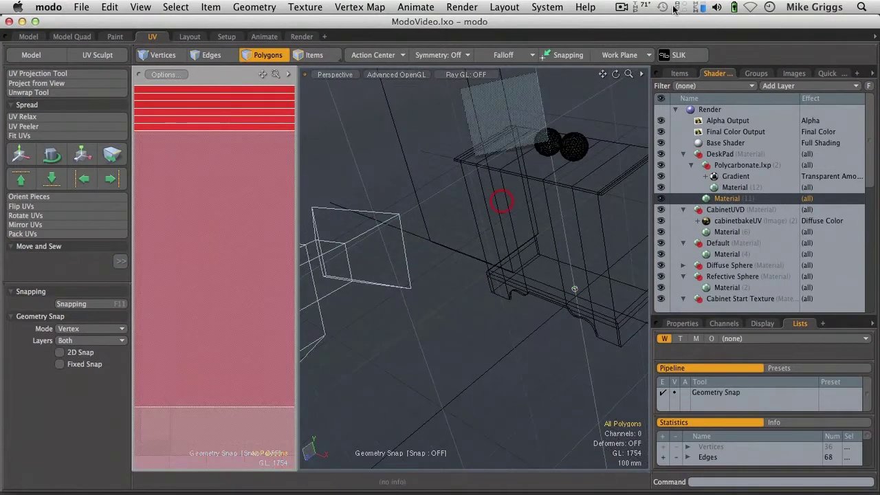
left_click(679, 73)
left_click_drag(536, 180, 492, 167, "ctrl+alt")
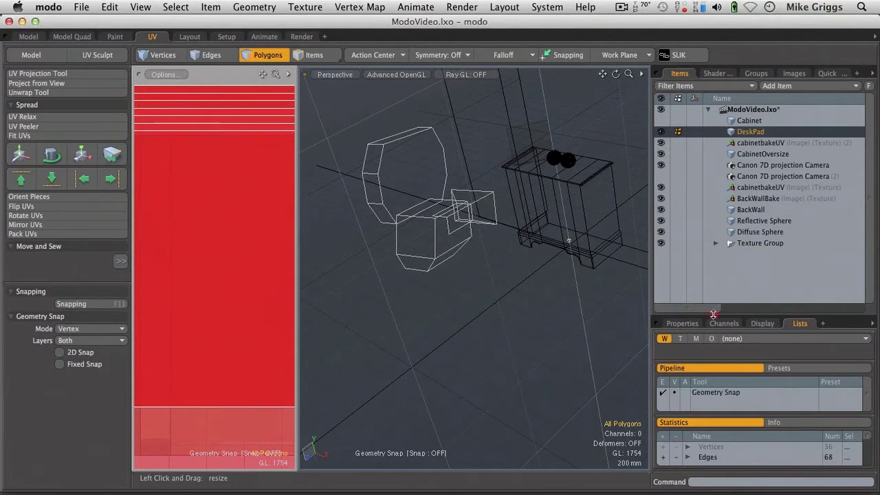
Step: Enlarge the vertex map list and delete the pad's BackWallUV map
left_click_drag(714, 317, 712, 215)
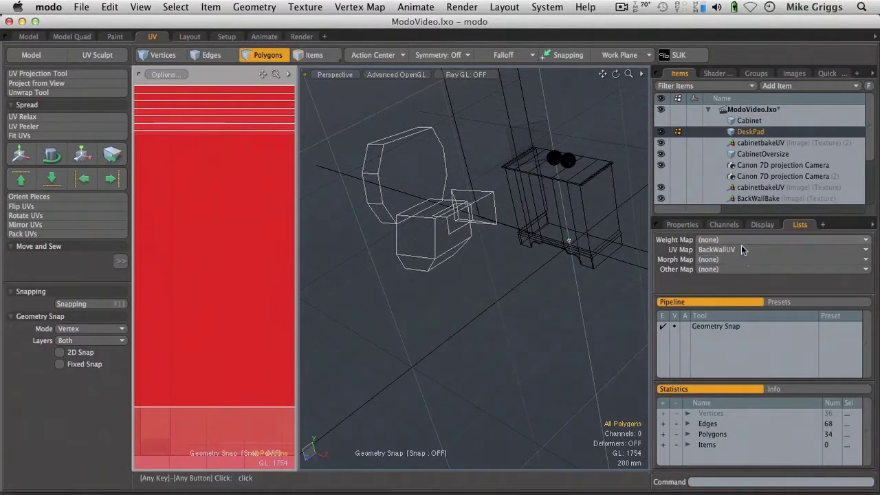
left_click_drag(713, 295, 713, 349)
right_click(704, 272)
left_click(701, 269)
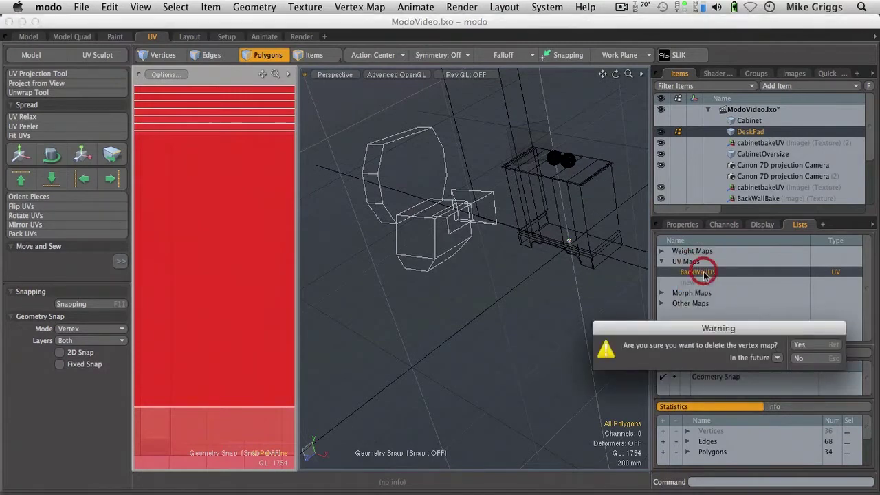
key("Return")
Step: Create a new UV map named DeskPad, widen the UV view and rename the map DeskPadUV
left_click(695, 272)
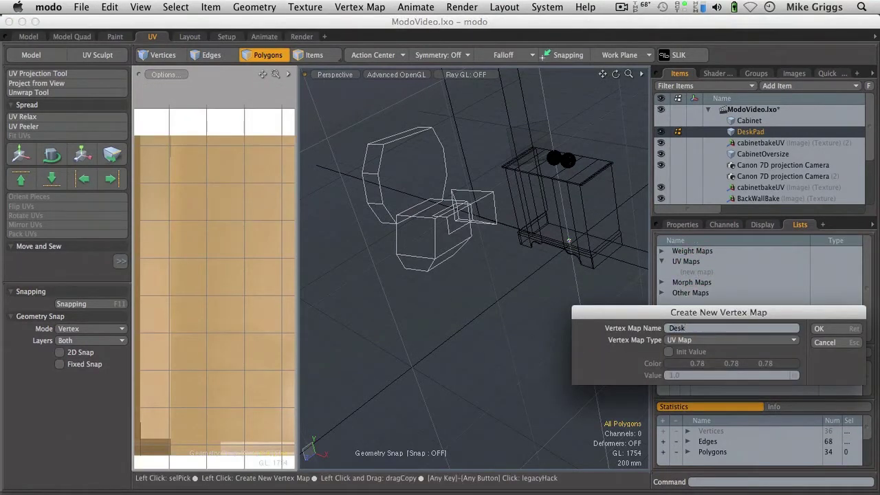
key("Return")
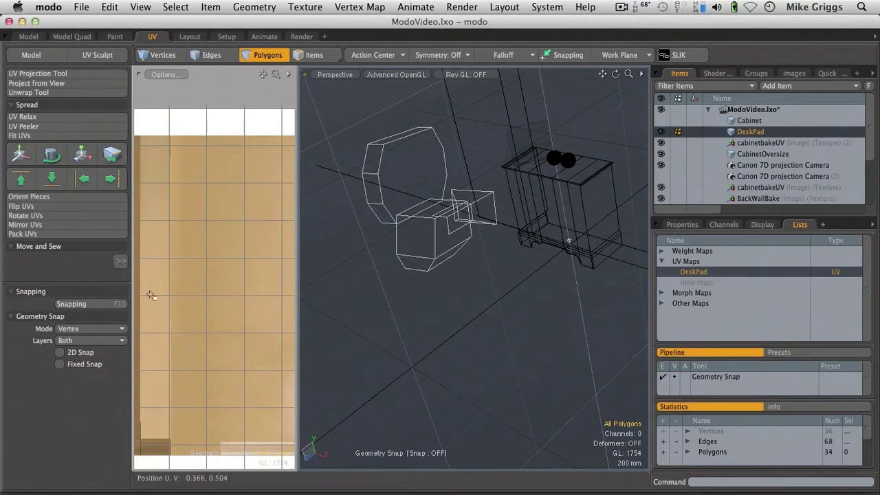
left_click_drag(296, 301, 459, 315)
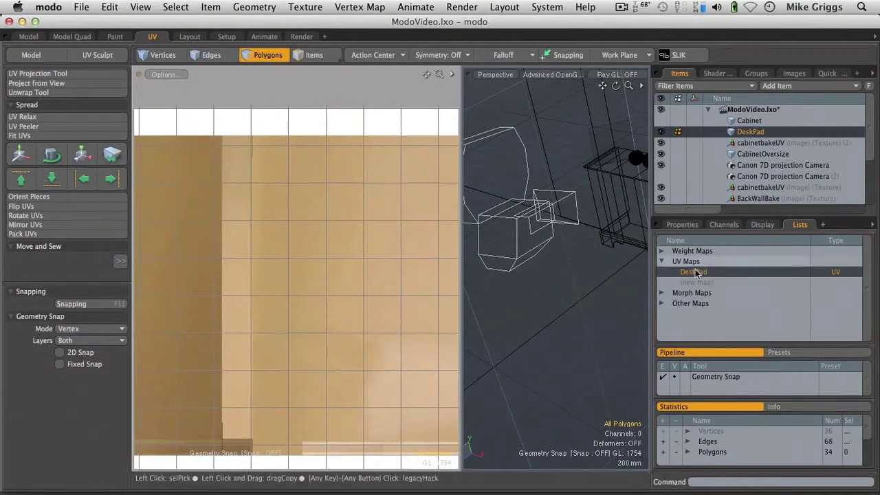
right_click(696, 272)
left_click(694, 280)
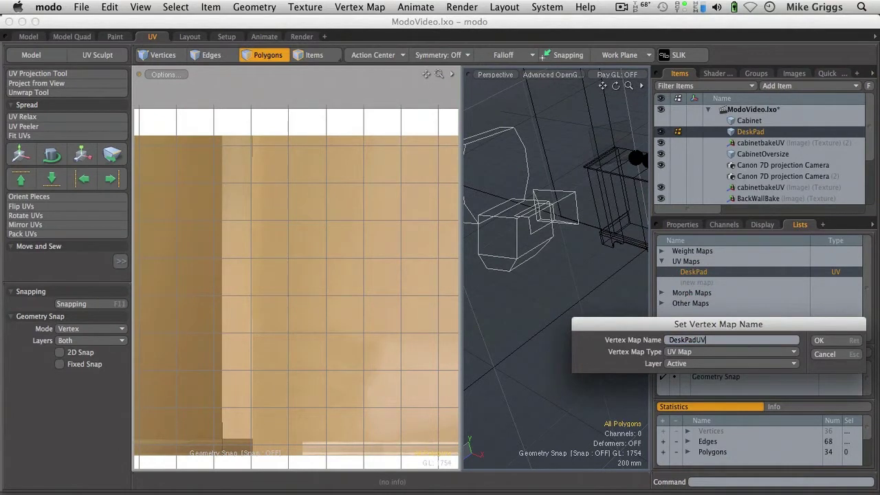
key("Return")
Step: Select the pad's large front polygon and align the work plane to it
left_click_drag(617, 143, 541, 258, "alt+shift")
left_click_drag(573, 345, 612, 323, "alt+shift")
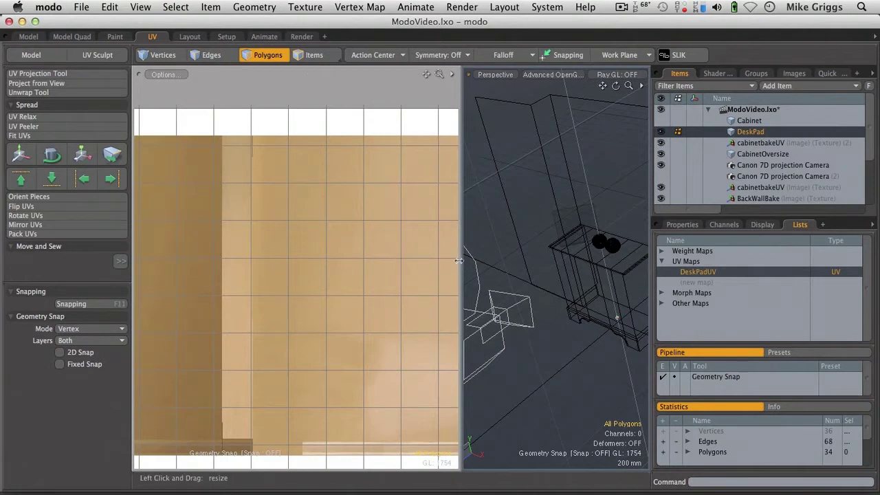
left_click_drag(460, 261, 344, 268)
left_click(522, 240)
left_click(647, 57)
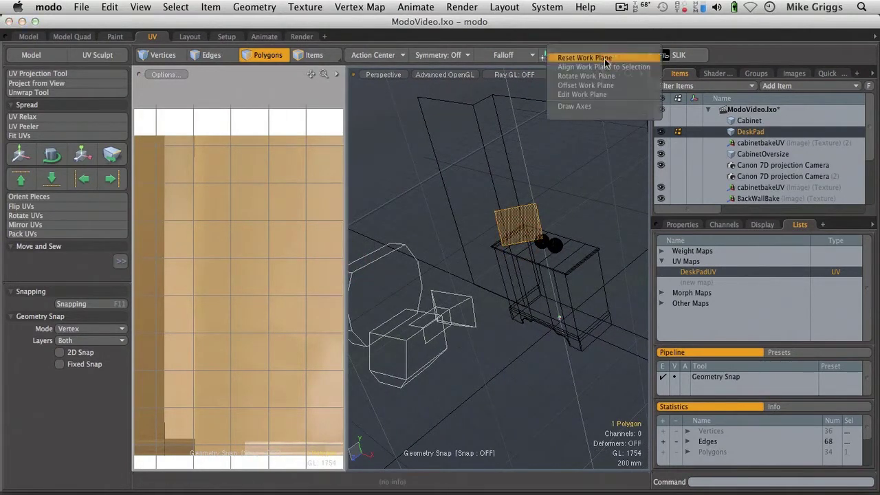
left_click(605, 67)
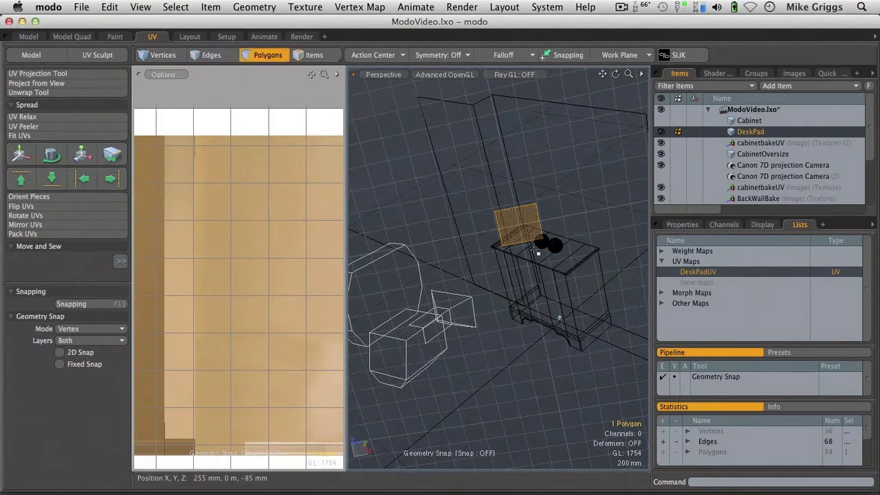
Step: Set the 3D view to Top, facing the pad's selected polygon, and its shading to Wireframe
key("KP_1")
key("KP_2")
key("KP_1")
left_click_drag(503, 214, 588, 214, "ctrl+alt")
left_click(440, 76)
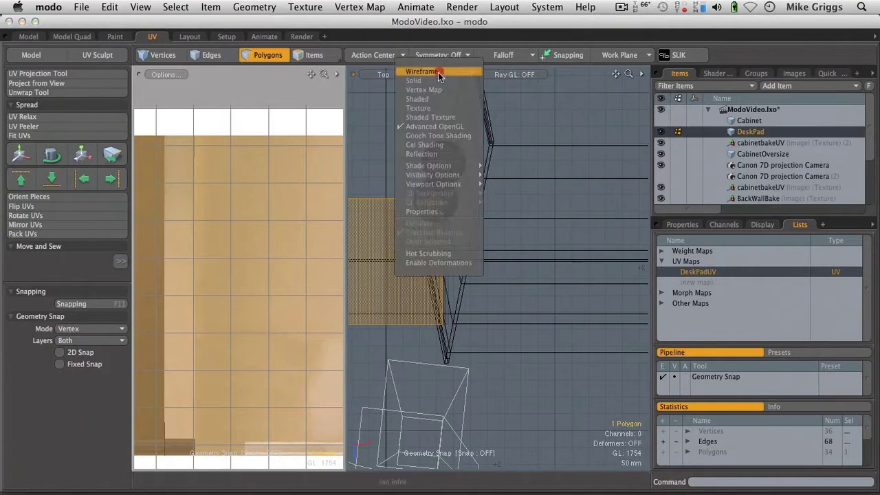
left_click(419, 75)
Step: Invert the polygon selection and hide everything on the pad except its front face
mouse_move(419, 240)
left_mouse_down("alt+shift")
mouse_move(507, 339)
mouse_move(517, 303)
left_mouse_up("alt+shift")
key("bracketleft")
key("h")
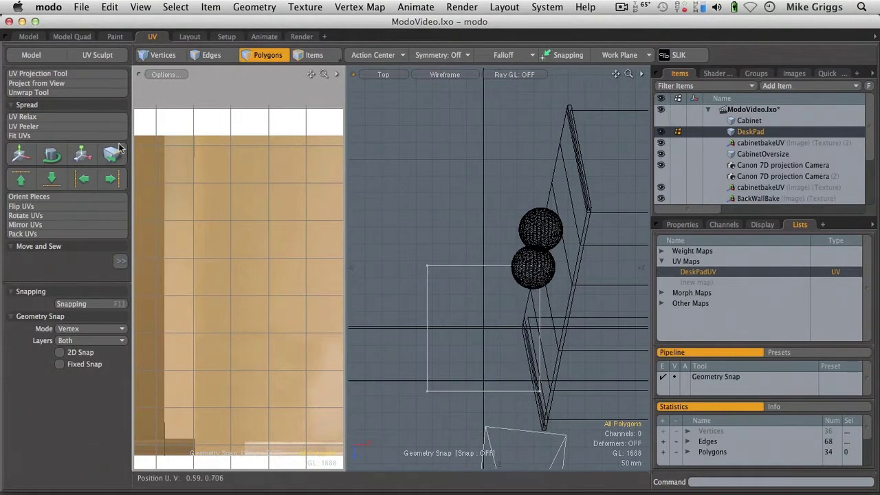
Step: Project the pad's front face into the UV map with Project from View and enlarge the UV view
left_click(36, 84)
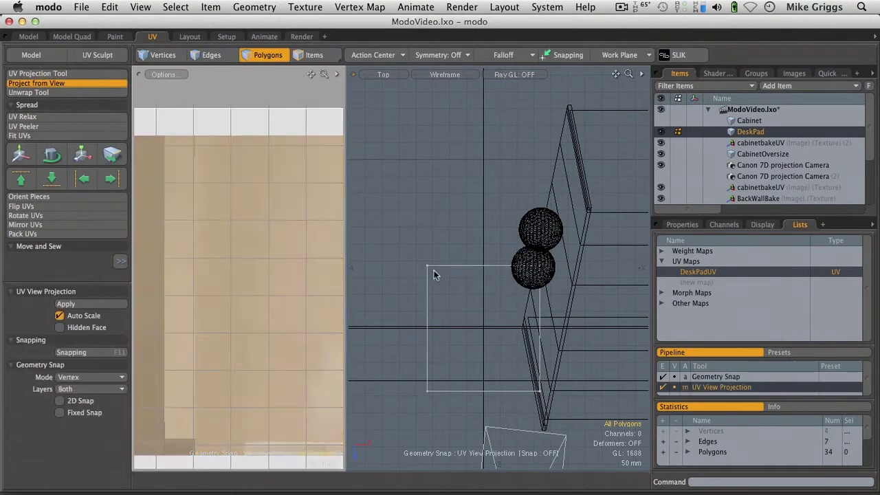
left_click_drag(361, 280, 486, 281)
left_click_drag(435, 284, 367, 277, "ctrl+alt")
key("q")
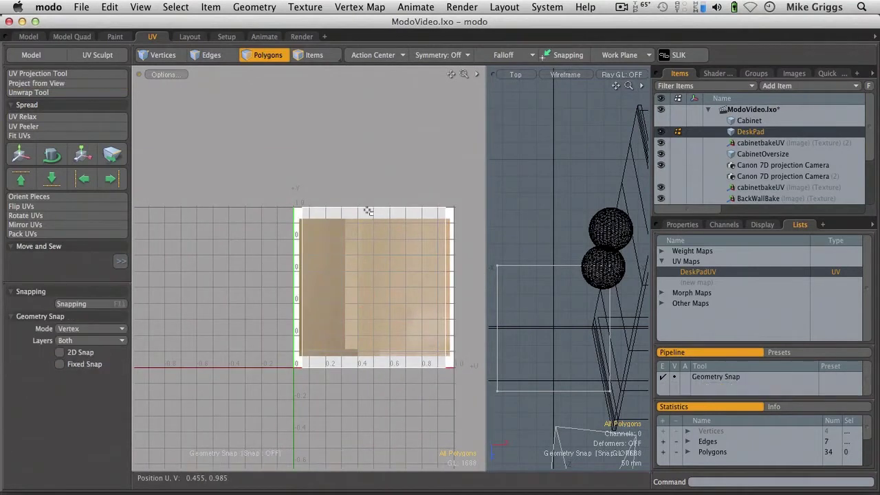
Step: Select the projected face in UV space and stretch it with the Transform tool to fill the 0–1 UV square
left_click(368, 211)
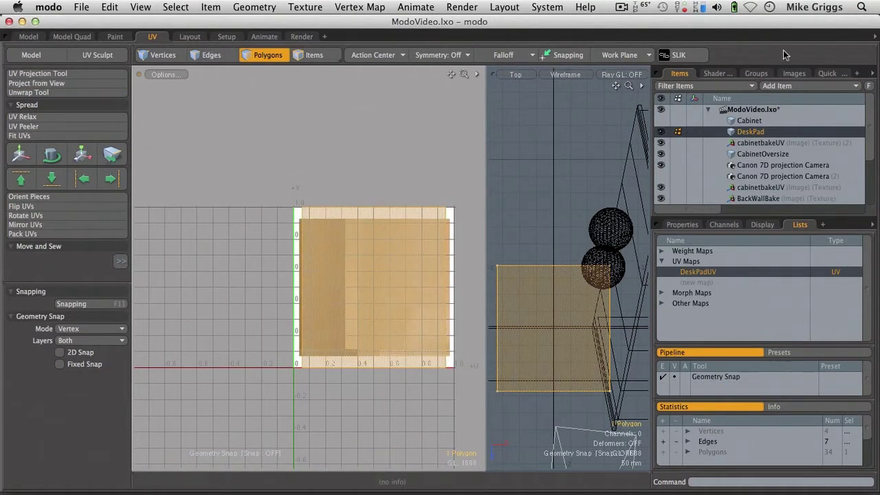
left_click(812, 74)
left_click(722, 112)
key("y")
left_click_drag(343, 216, 436, 230)
key("space")
left_click(341, 115)
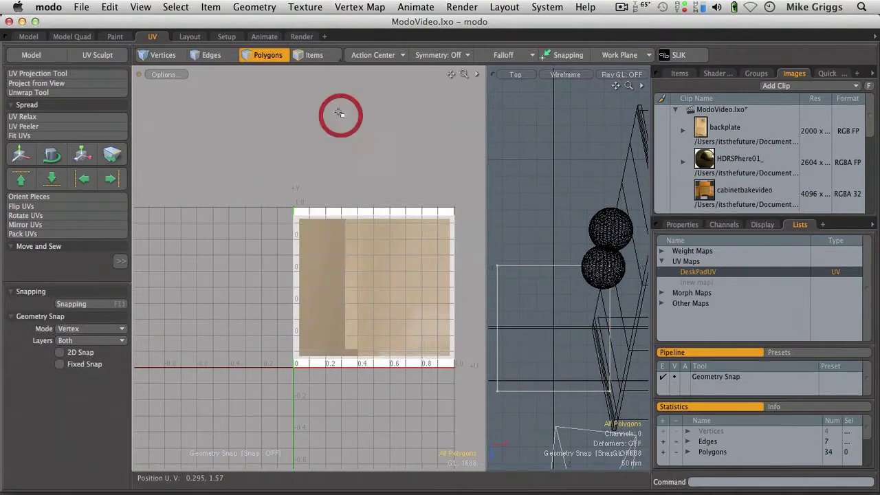
Step: Export the UVs as an EPS template named DeskpadUV in the textures folder
left_click(254, 6)
mouse_move(305, 7)
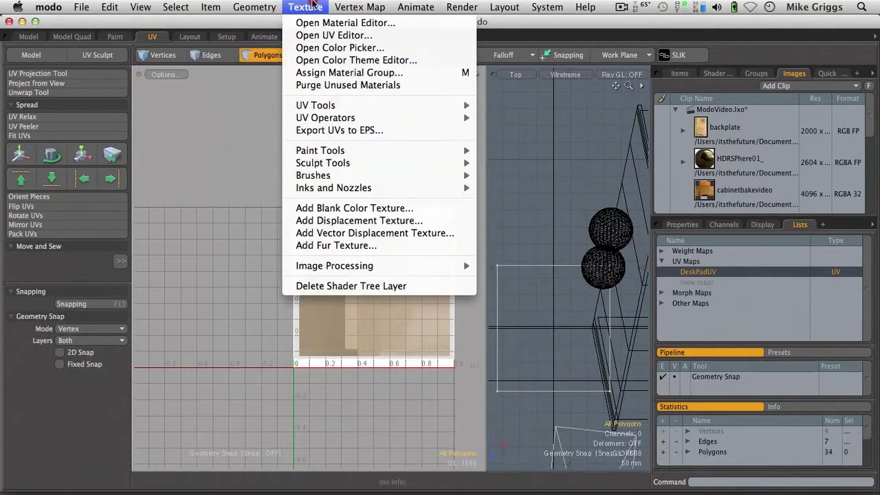
left_click(344, 130)
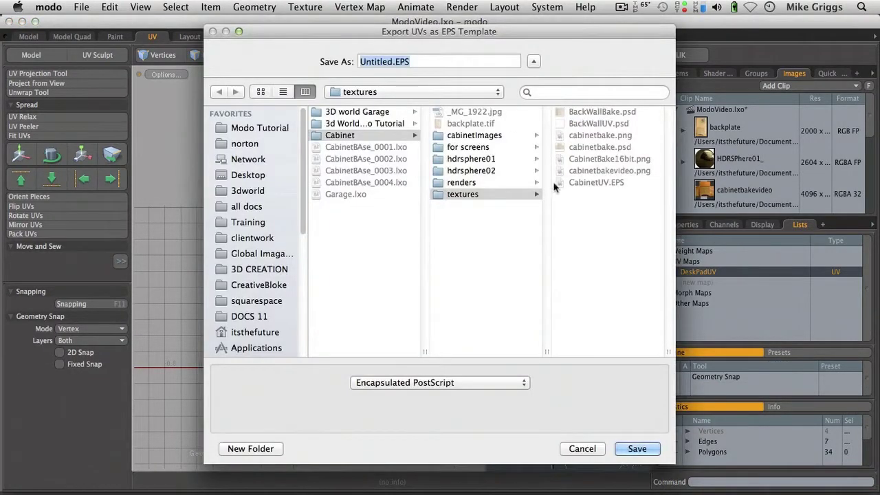
type("DeskpadUV")
key("Return")
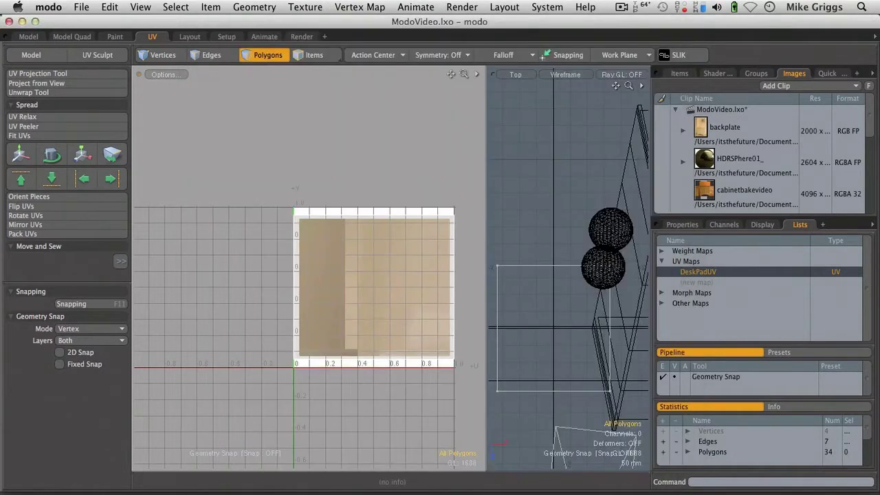
Step: Reset the work plane, return to the perspective view and unhide the pad's remaining polygons
left_click(625, 54)
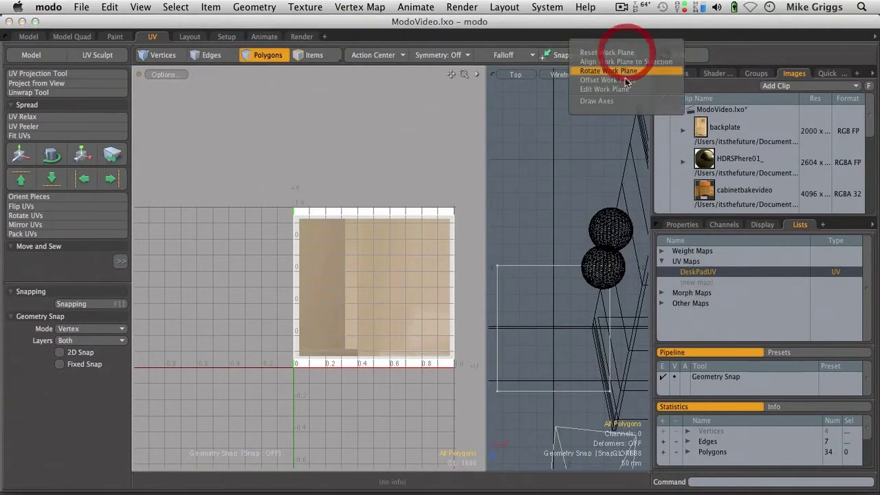
left_click(619, 52)
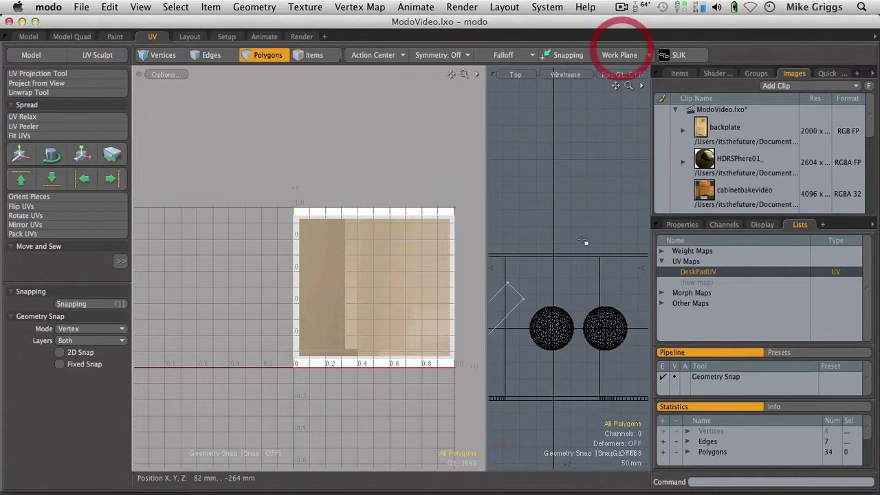
key("KP_Decimal")
left_click_drag(564, 277, 346, 297, "ctrl+alt")
left_click_drag(453, 274, 565, 298, "ctrl+alt")
key("u")
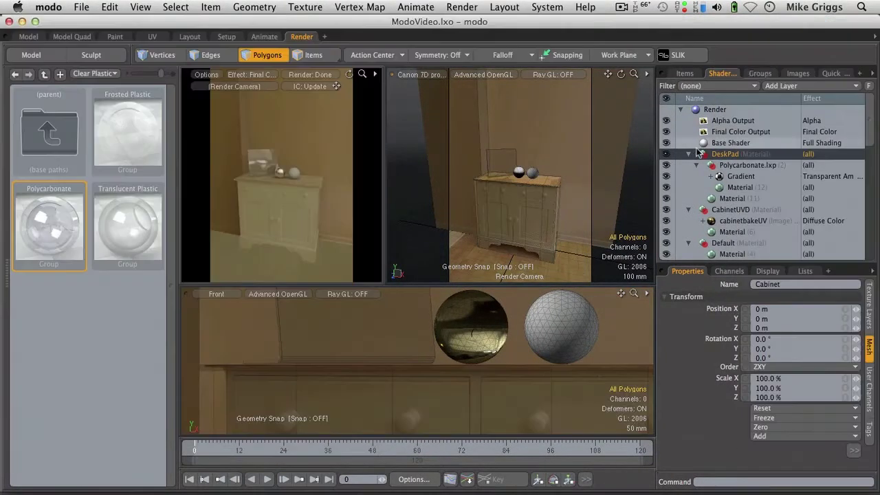
Step: Load DeskPadUV.psd as an image map layer in the DeskPad material
left_click(782, 86)
mouse_move(778, 148)
mouse_move(781, 132)
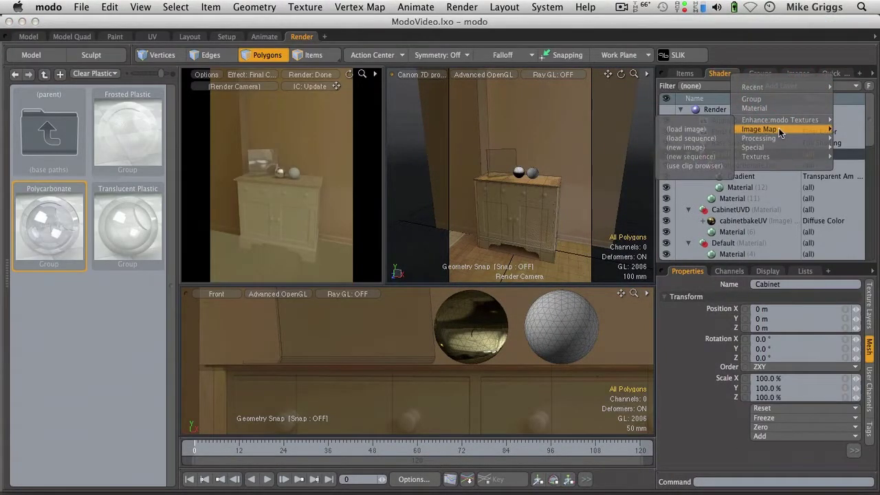
left_click(687, 129)
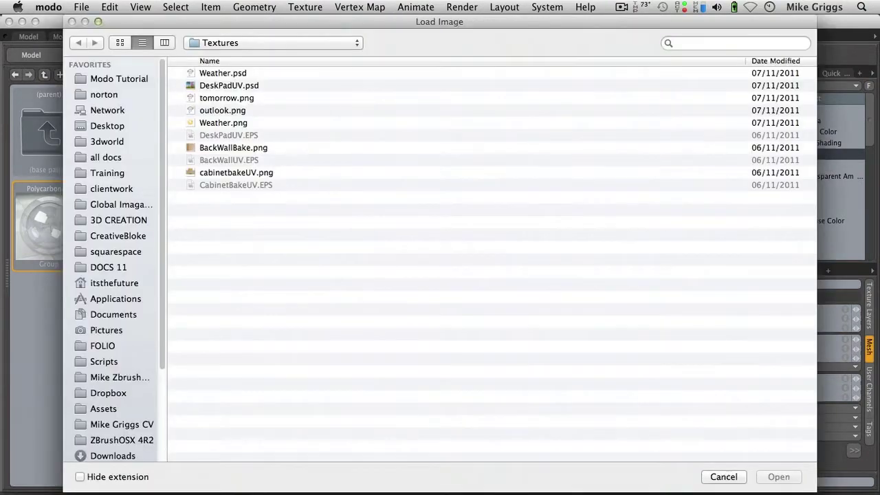
left_click(214, 84)
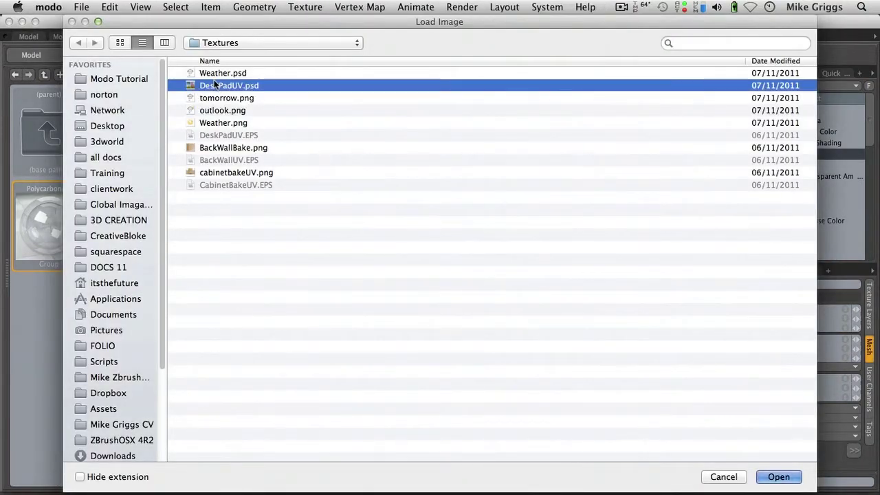
double_click(215, 85)
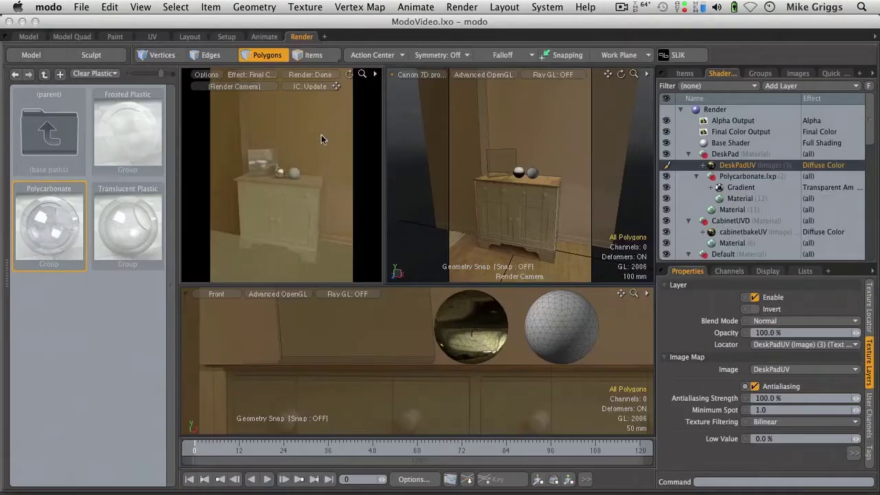
Step: Set the DeskPadUV image layer's effect to Luminous Amount
left_click(818, 166)
mouse_move(817, 174)
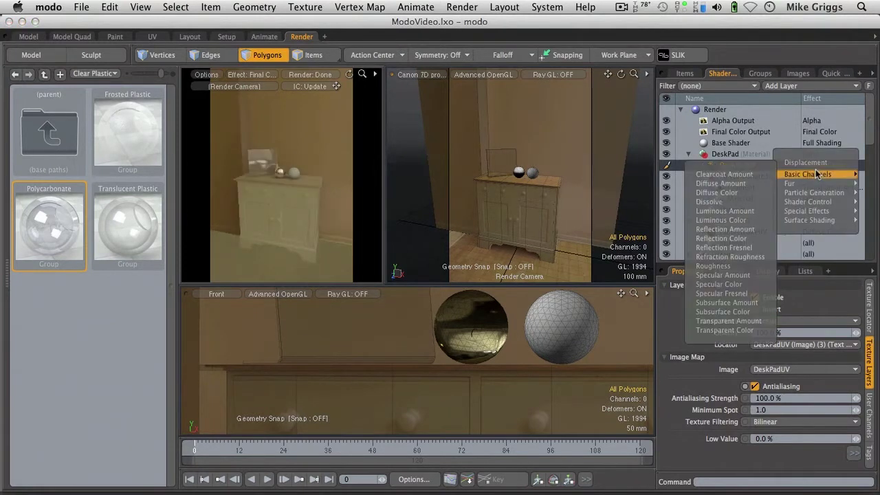
left_click(756, 211)
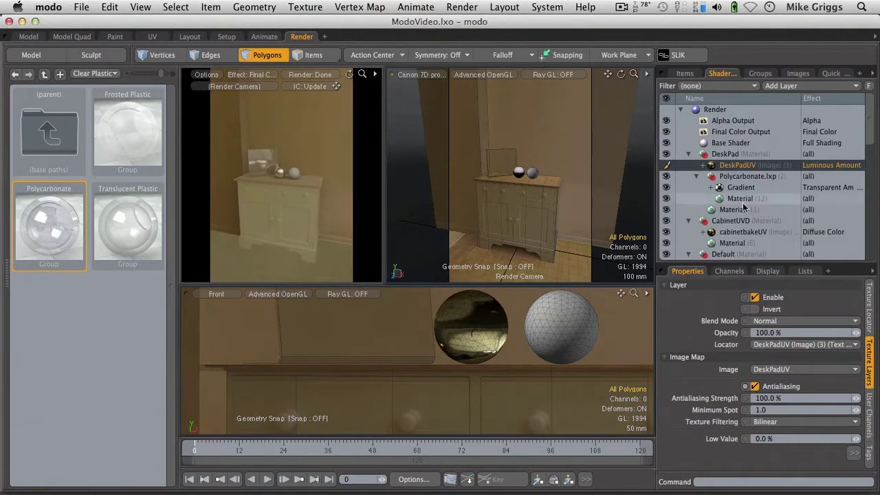
Step: Set the DeskPadUV image's texture locator to project through the DeskPad UV map
left_click(870, 300)
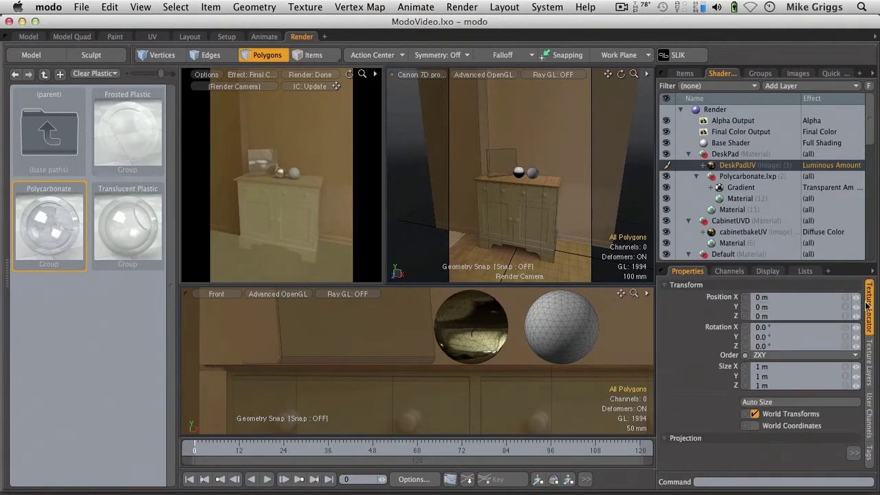
left_click_drag(739, 262, 739, 156)
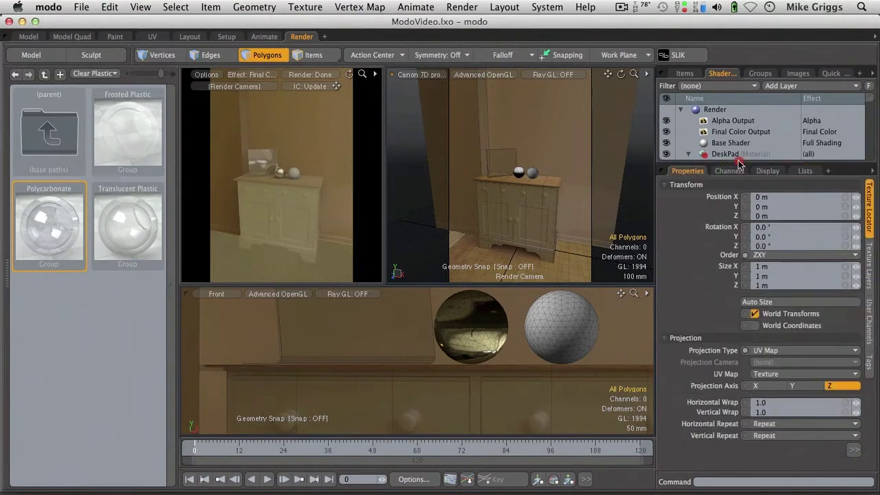
left_click(770, 367)
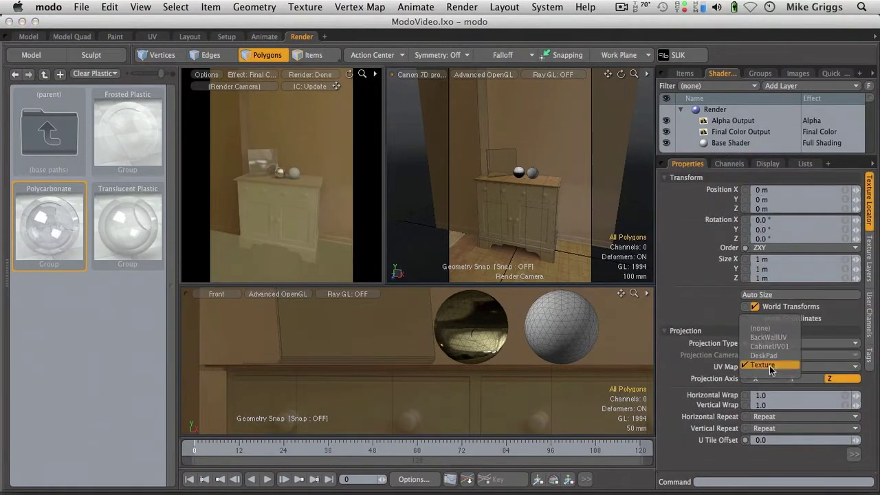
left_click(770, 357)
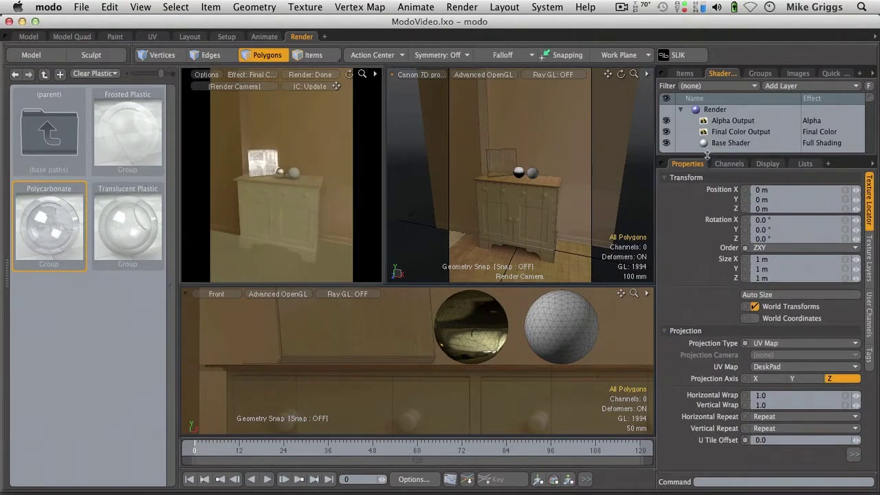
Step: Create an instance of the DeskPadUV image layer and set the instance's effect to Luminous Color
left_click_drag(708, 156, 710, 320)
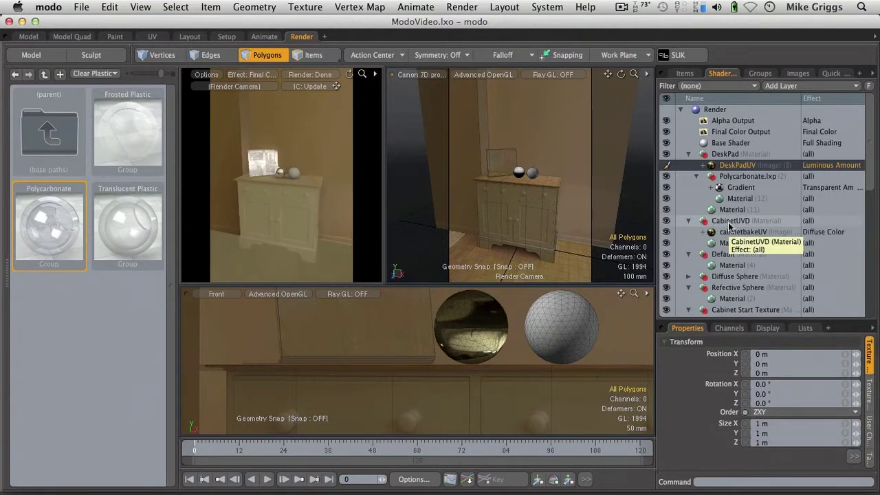
right_click(729, 165)
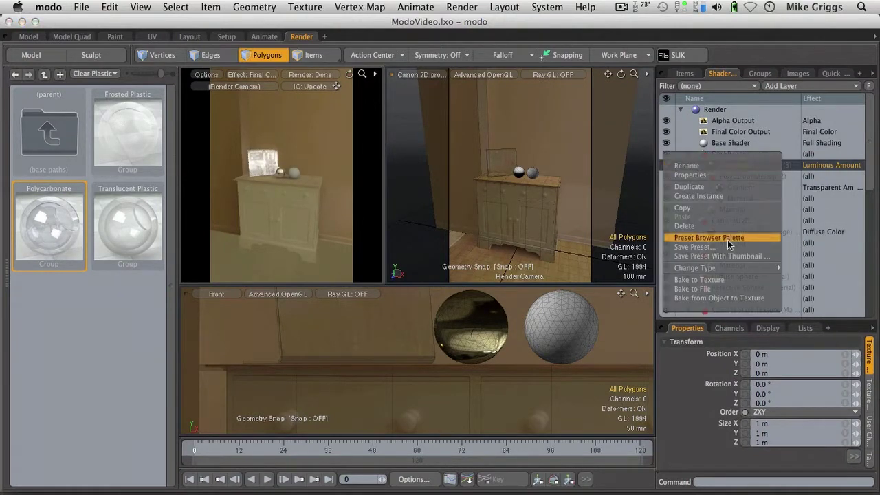
left_click(729, 196)
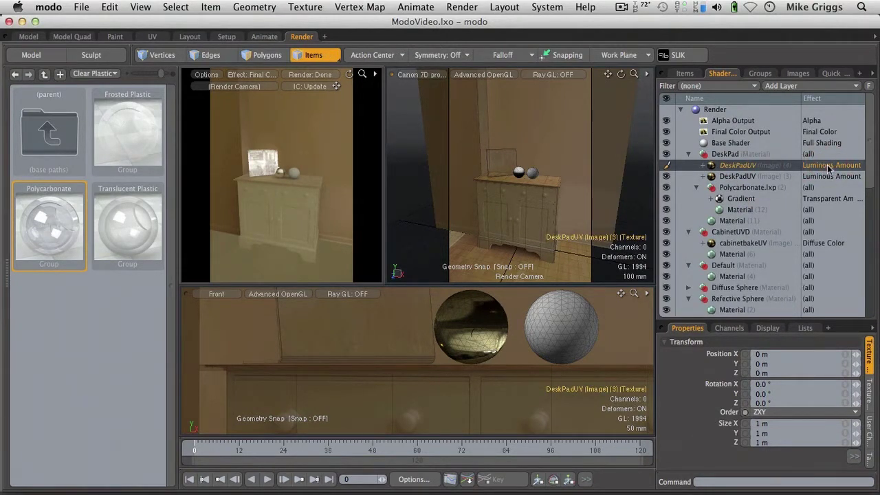
left_click(829, 167)
mouse_move(830, 178)
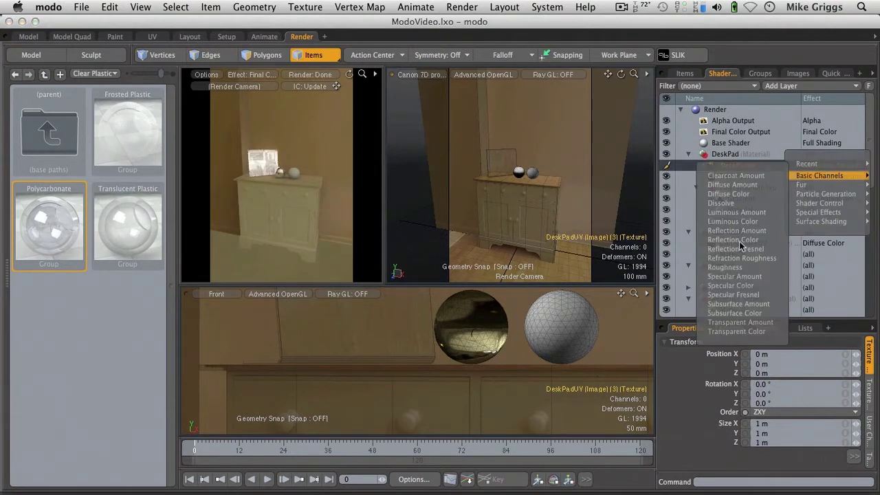
left_click(745, 221)
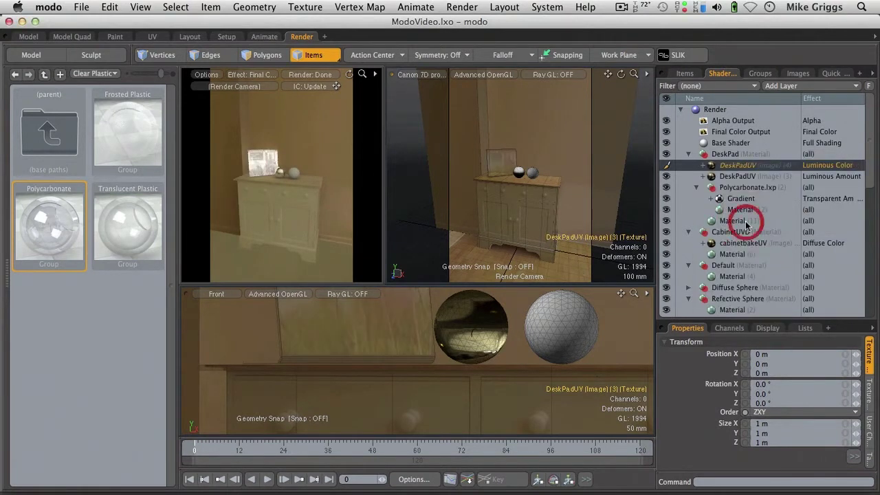
Step: Set the gamma of the DeskPadUV image layer driving Luminous Amount to 0.4546
left_click(742, 179)
left_click_drag(727, 319, 786, 201)
left_click(869, 337)
left_click(790, 457)
left_click(791, 455)
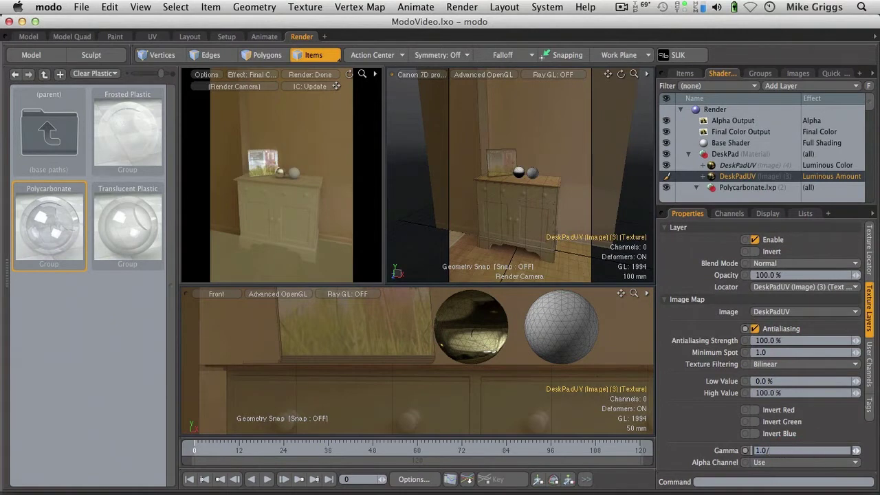
key("Return")
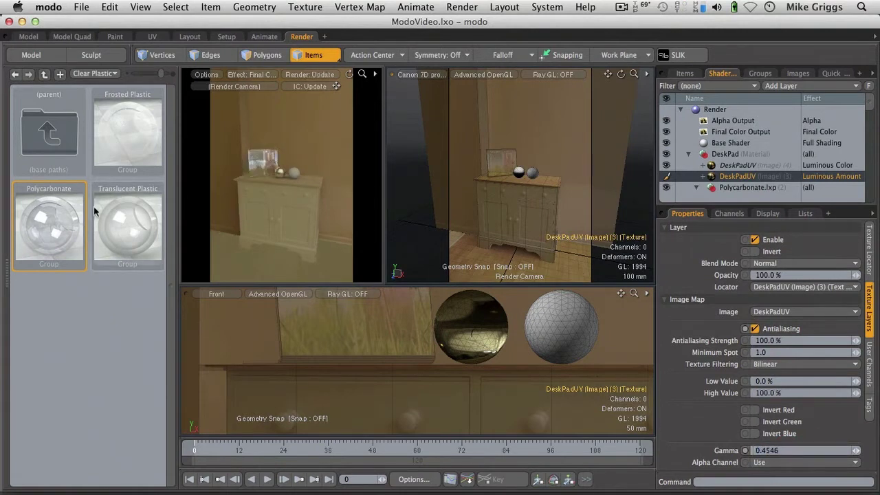